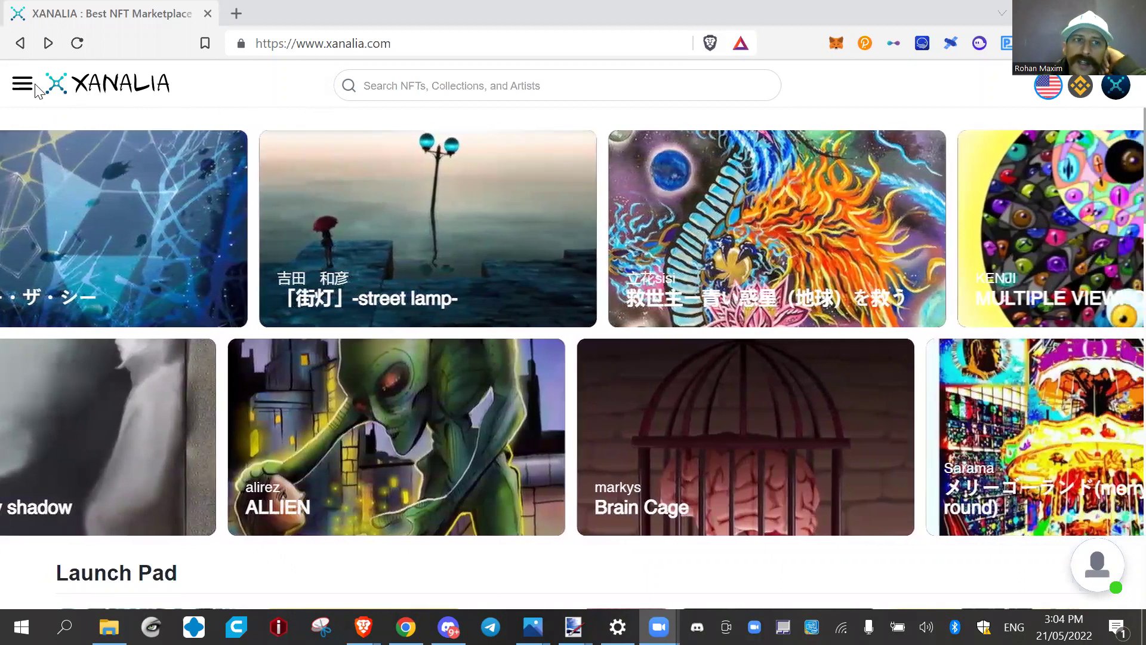
Step: Look through the marketplace home page, covering the Launch Pad, Hot Collections and NFTArt Awards 2021 sections
scroll(307, 138, down, 3)
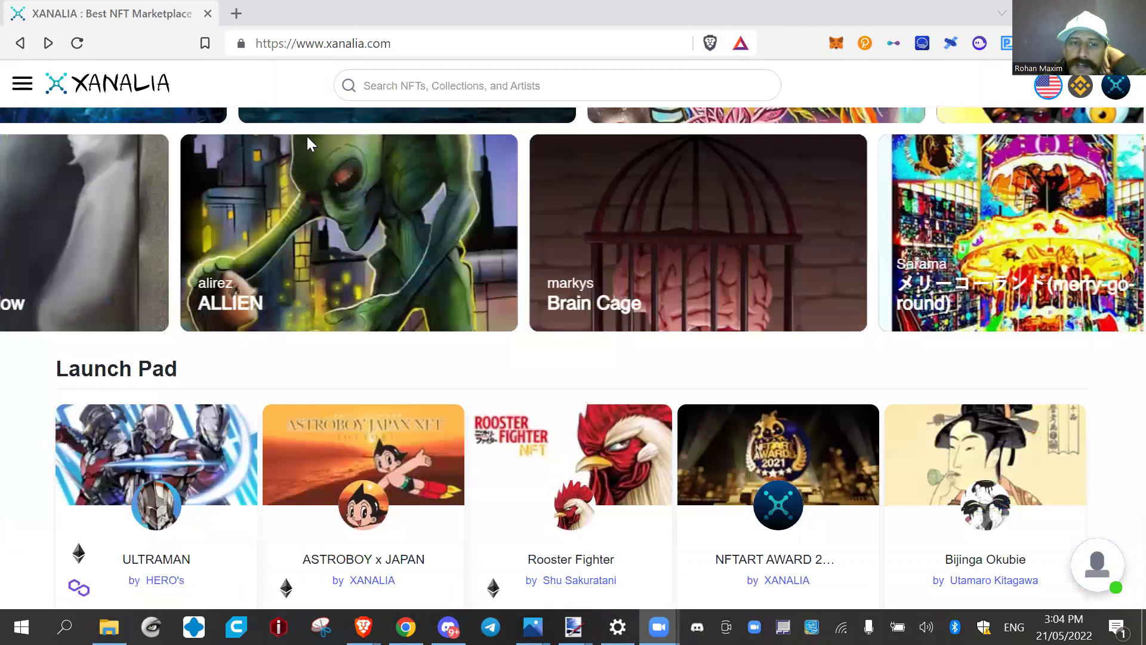
scroll(323, 149, down, 3)
scroll(1011, 355, down, 3)
scroll(1010, 365, down, 3)
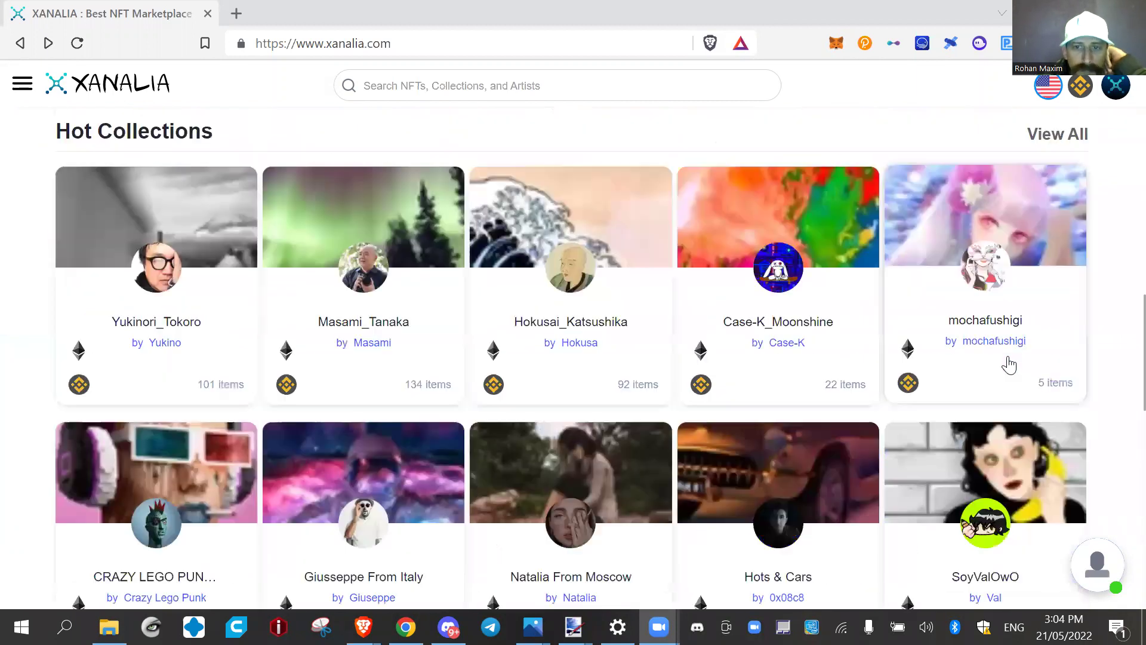
scroll(1009, 361, down, 4)
scroll(1009, 360, down, 6)
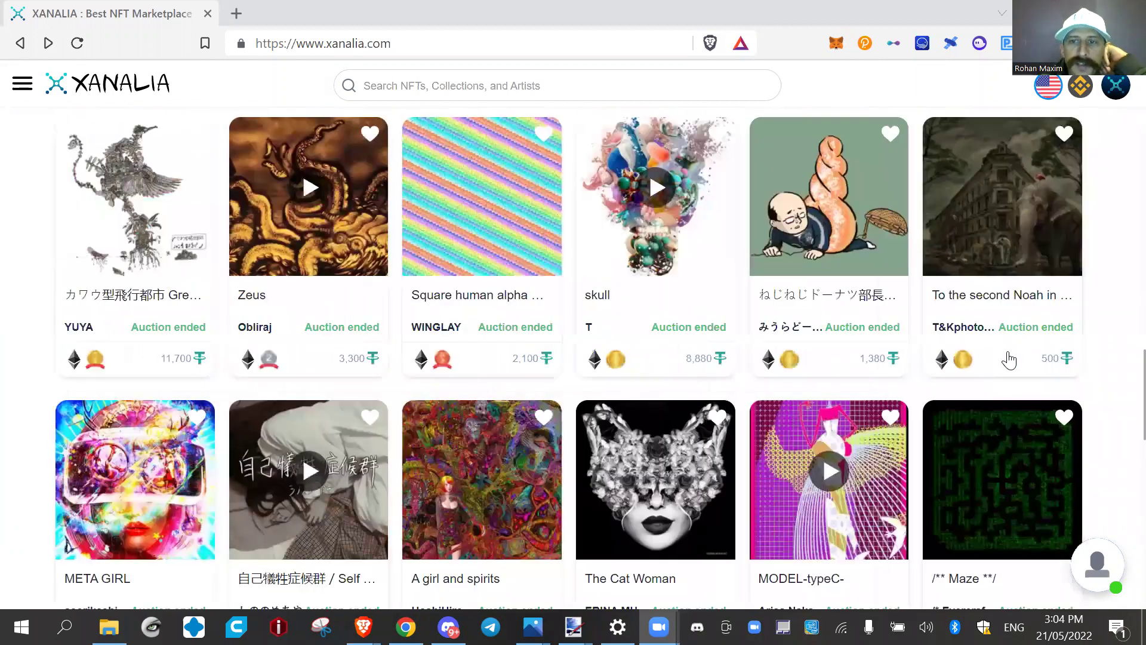
scroll(1008, 359, up, 6)
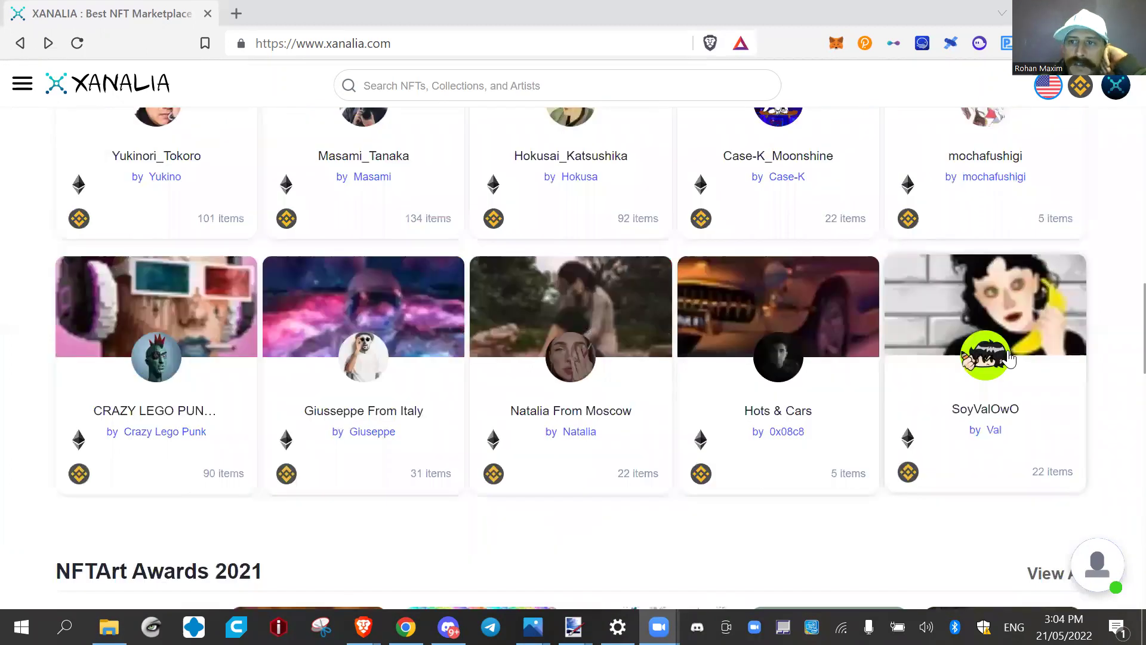
scroll(1008, 359, down, 6)
scroll(1079, 110, up, 1)
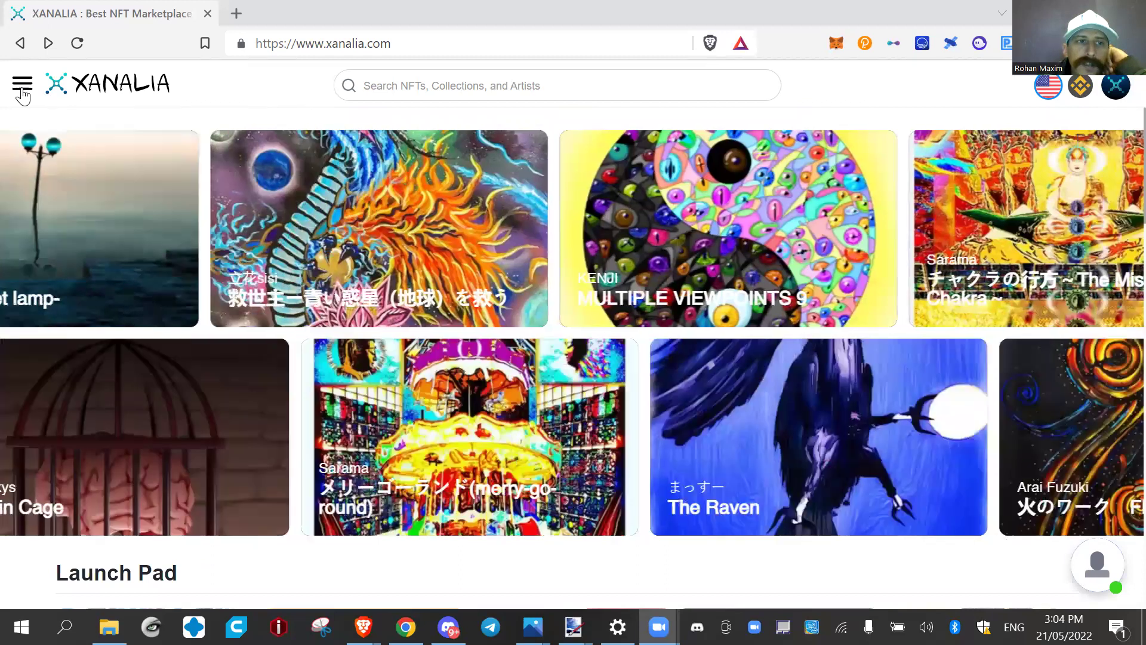
Step: Open the My NFT page and browse the owned NFTs
click(53, 86)
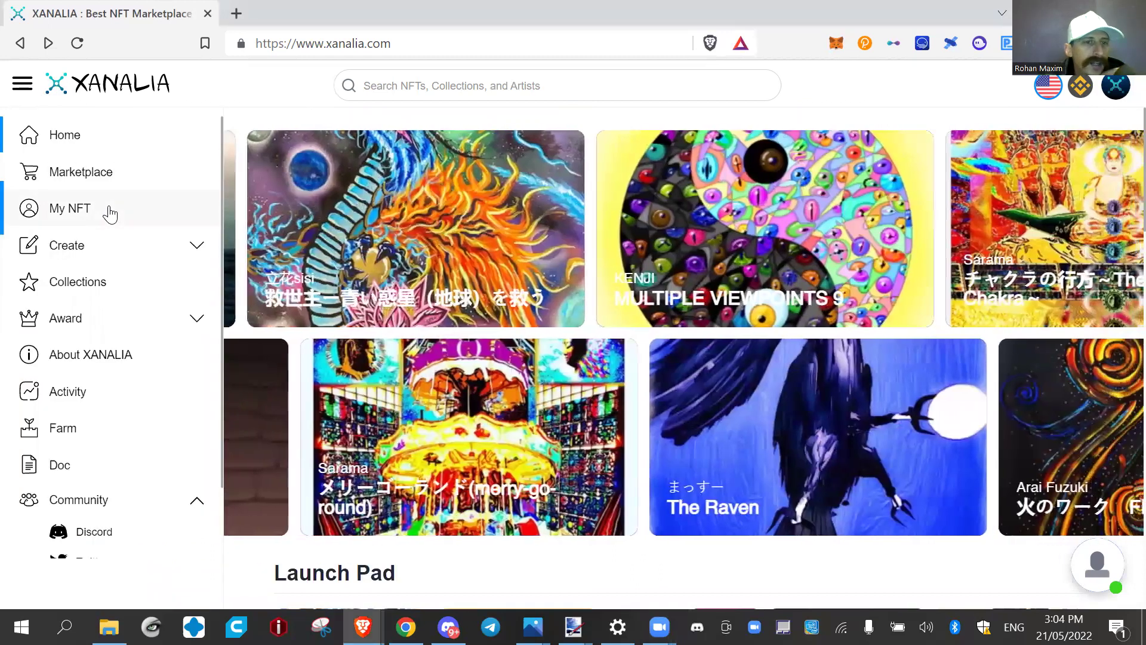
click(109, 210)
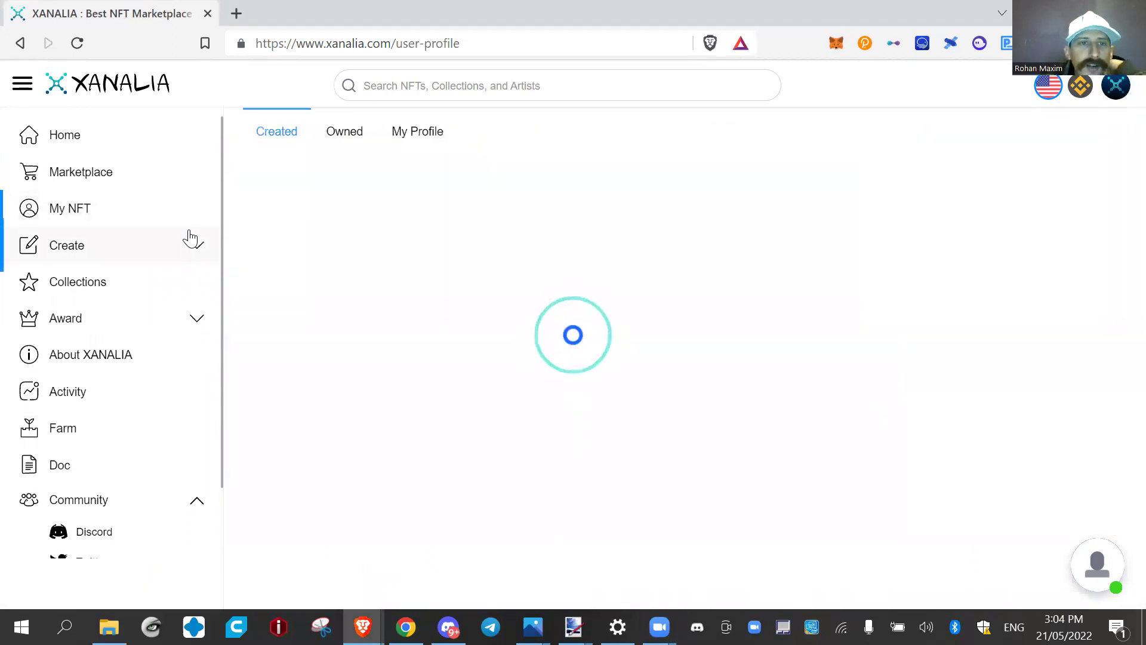
click(334, 137)
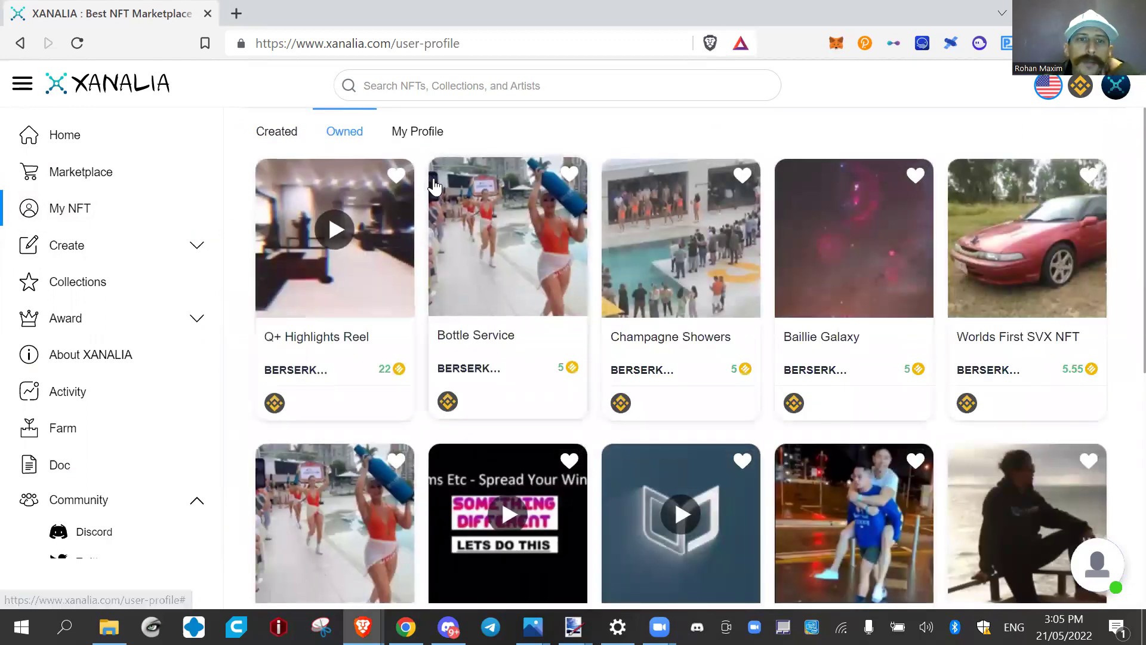
scroll(488, 299, down, 7)
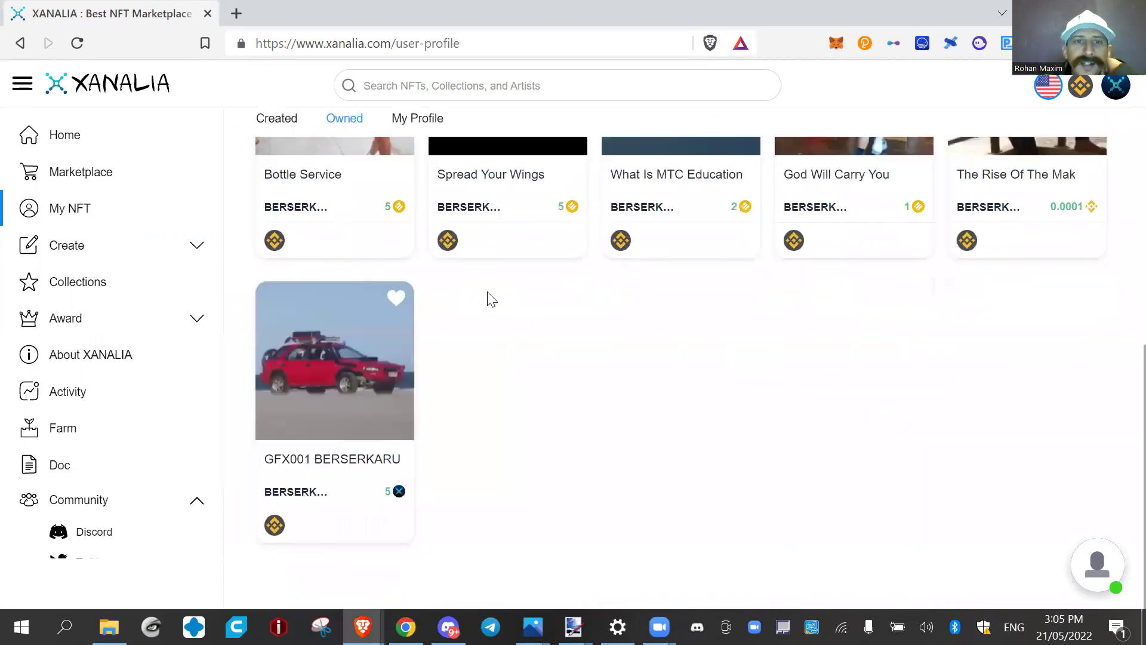
scroll(485, 290, up, 7)
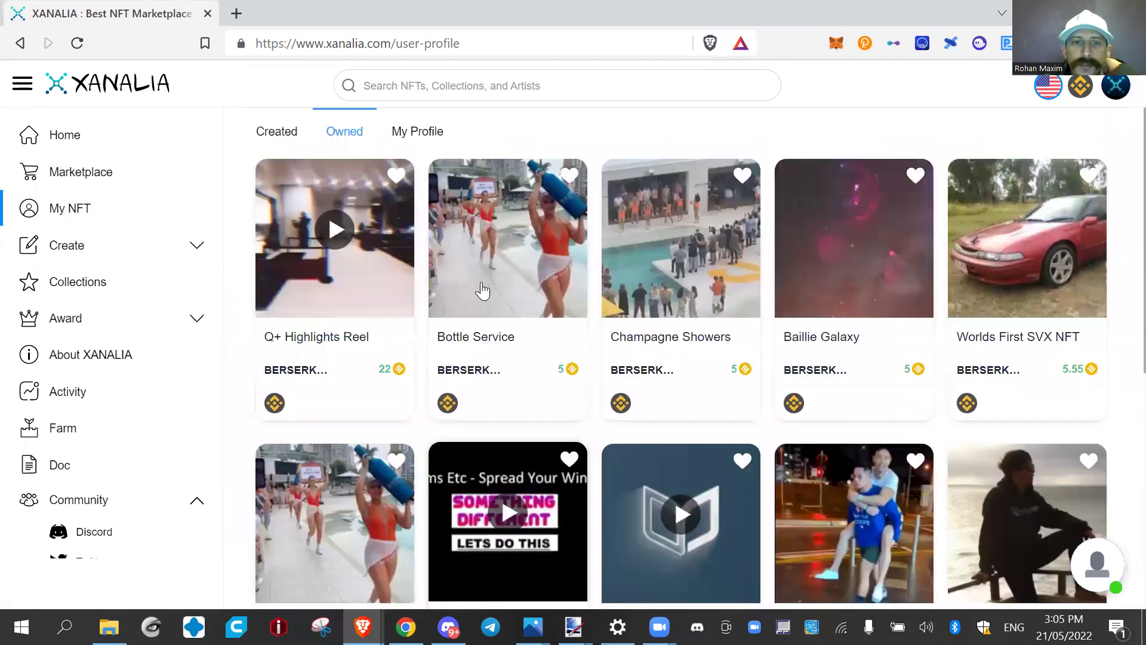
click(344, 135)
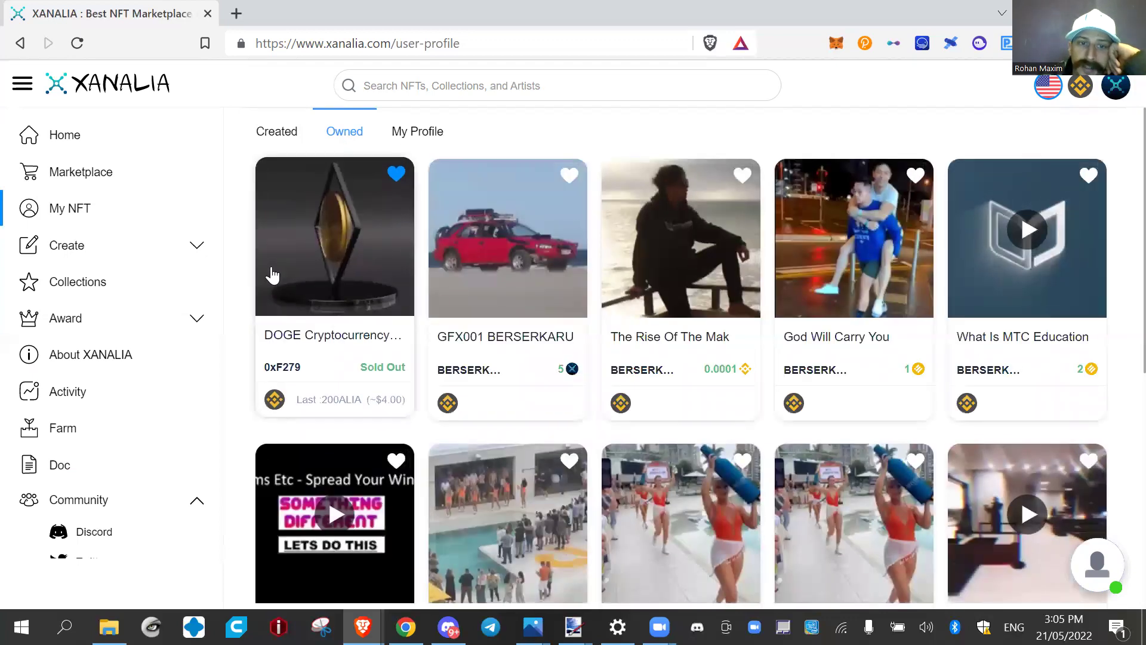
Step: Open the DOGE Cryptocurrency, God Will Carry You, What Is MTC Education and Spread Your Wings images in new tabs, and close those tabs
right_click(363, 289)
click(382, 296)
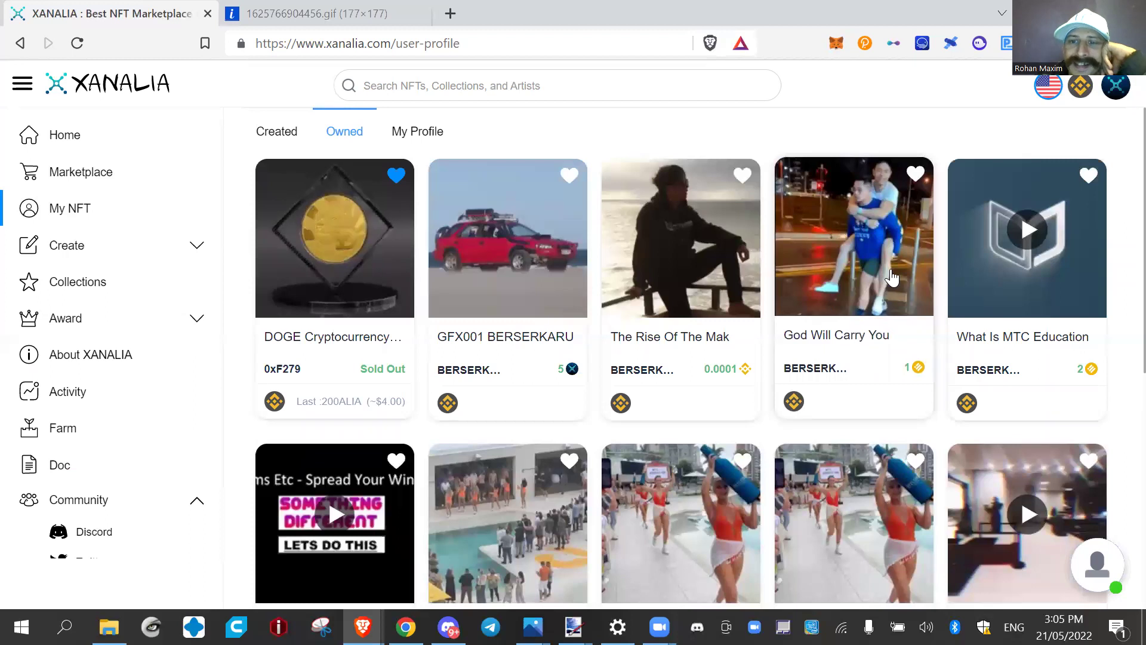
right_click(837, 254)
click(865, 267)
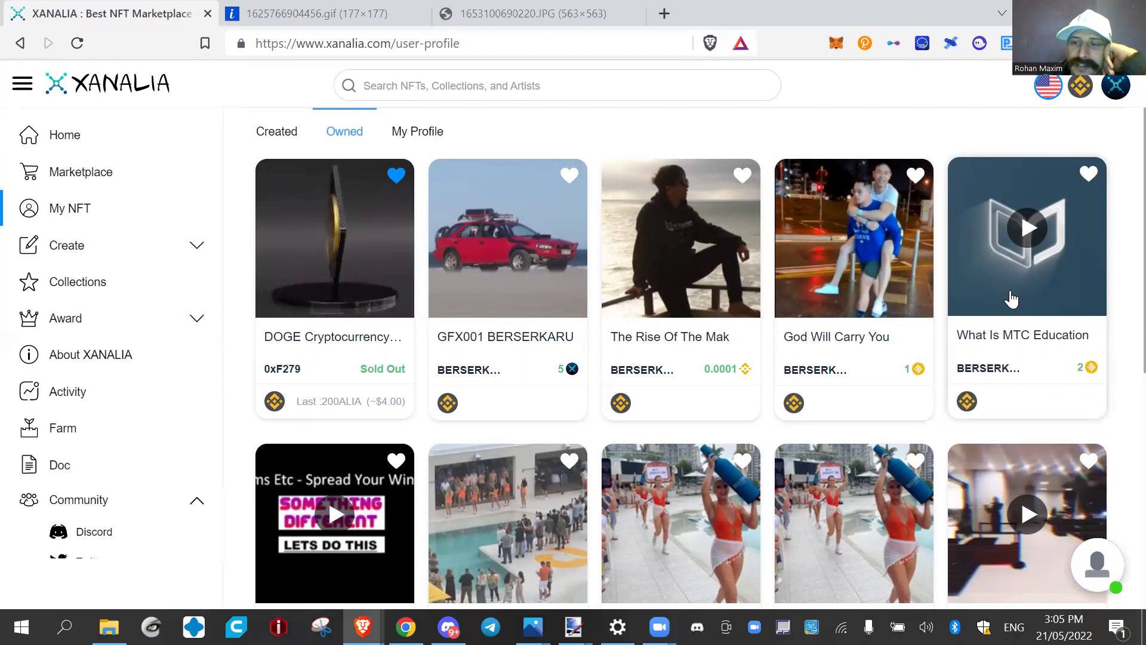
right_click(1010, 292)
click(1035, 307)
scroll(320, 302, down, 5)
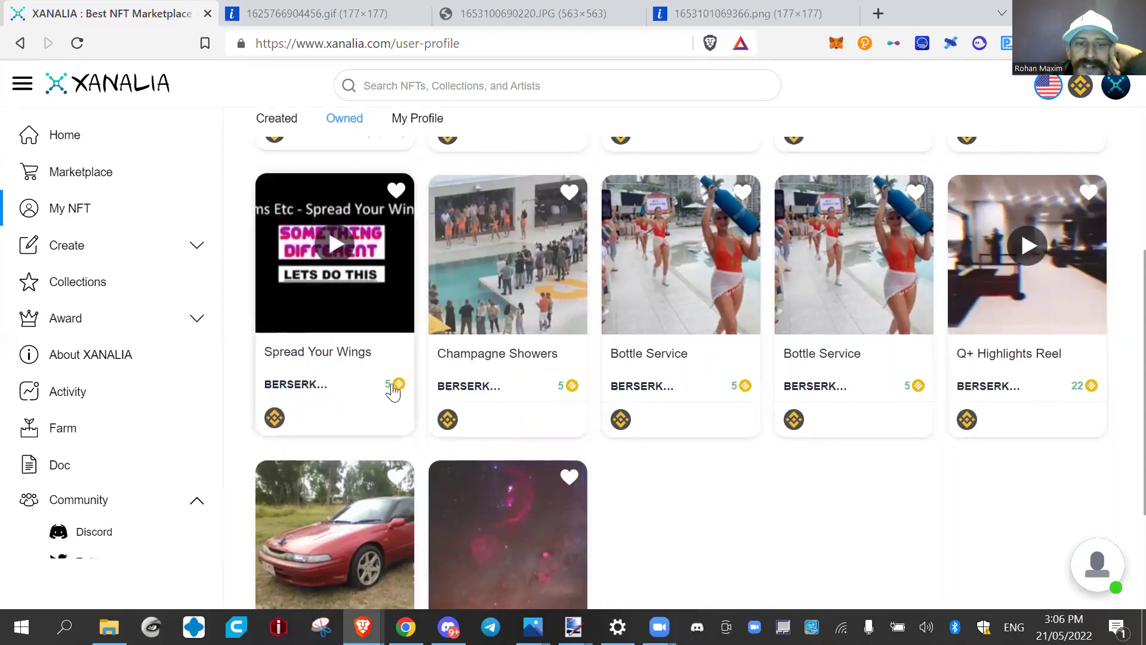
right_click(336, 294)
click(442, 305)
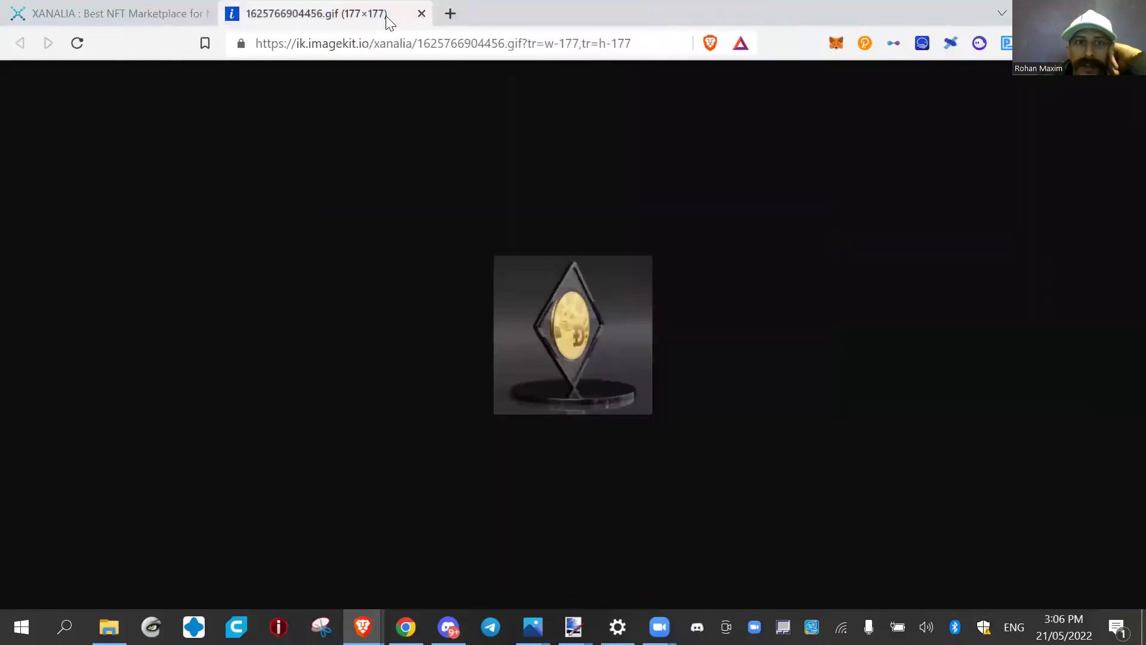
click(422, 14)
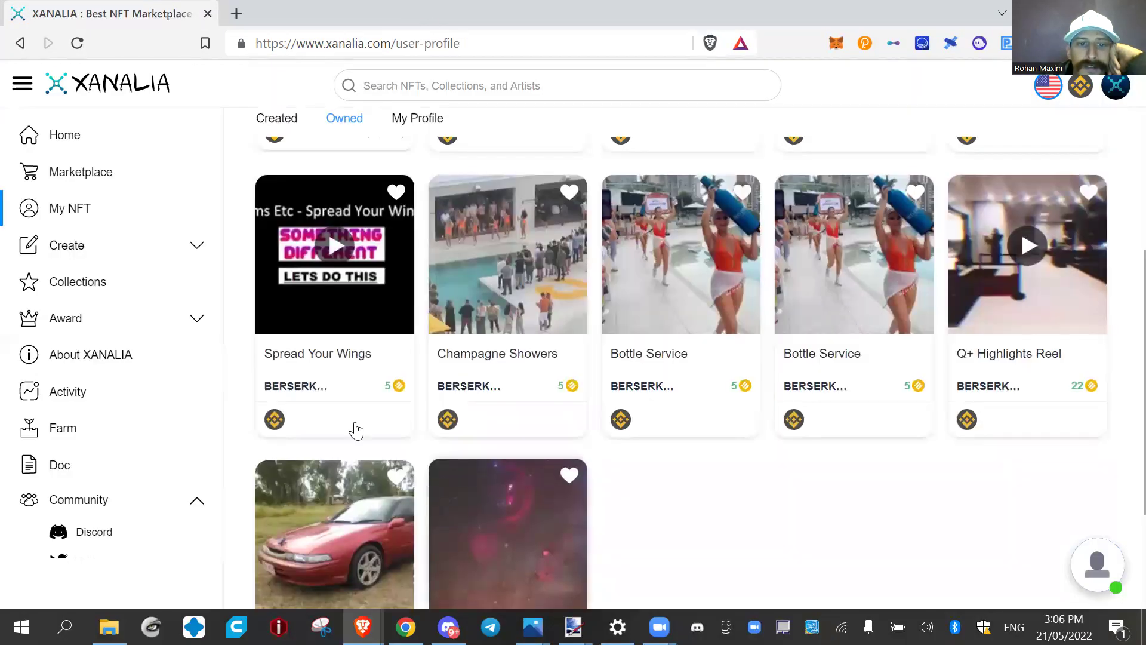
Step: Open the Spread Your Wings NFT from the owned items and go to its full details page
right_click(297, 383)
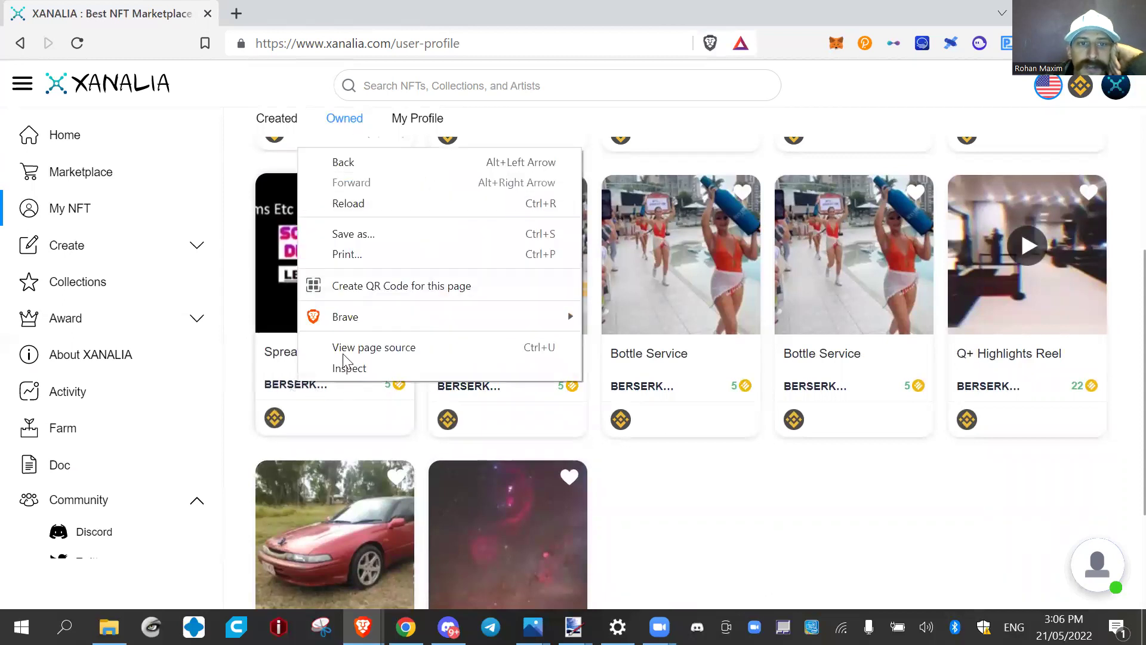
click(294, 415)
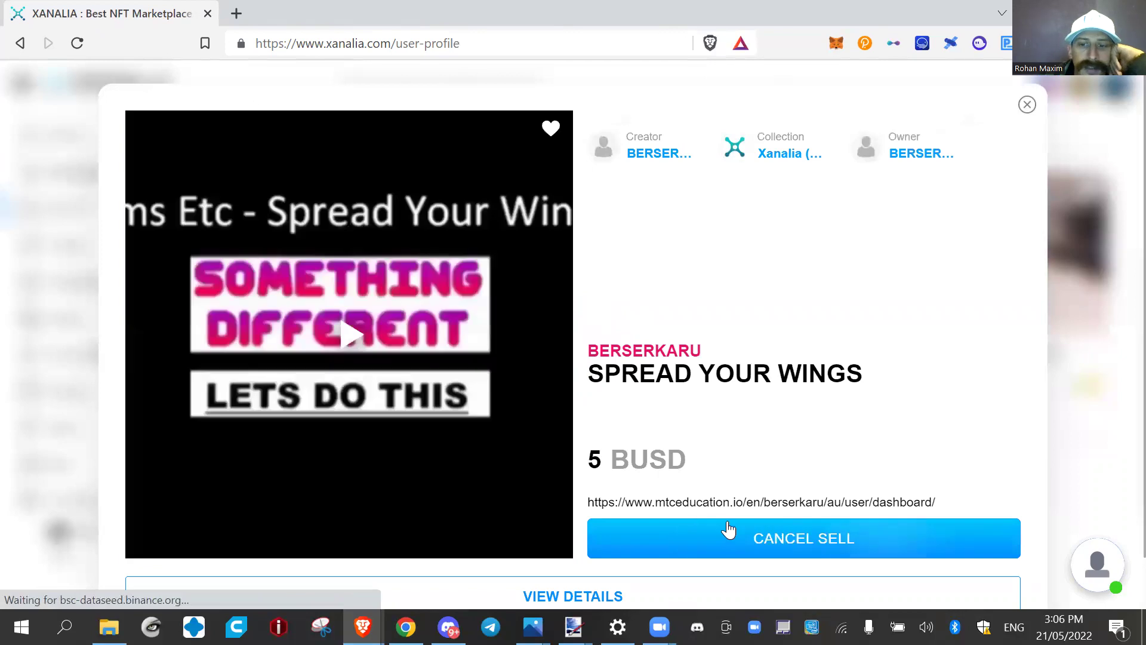
scroll(716, 532, down, 1)
click(565, 545)
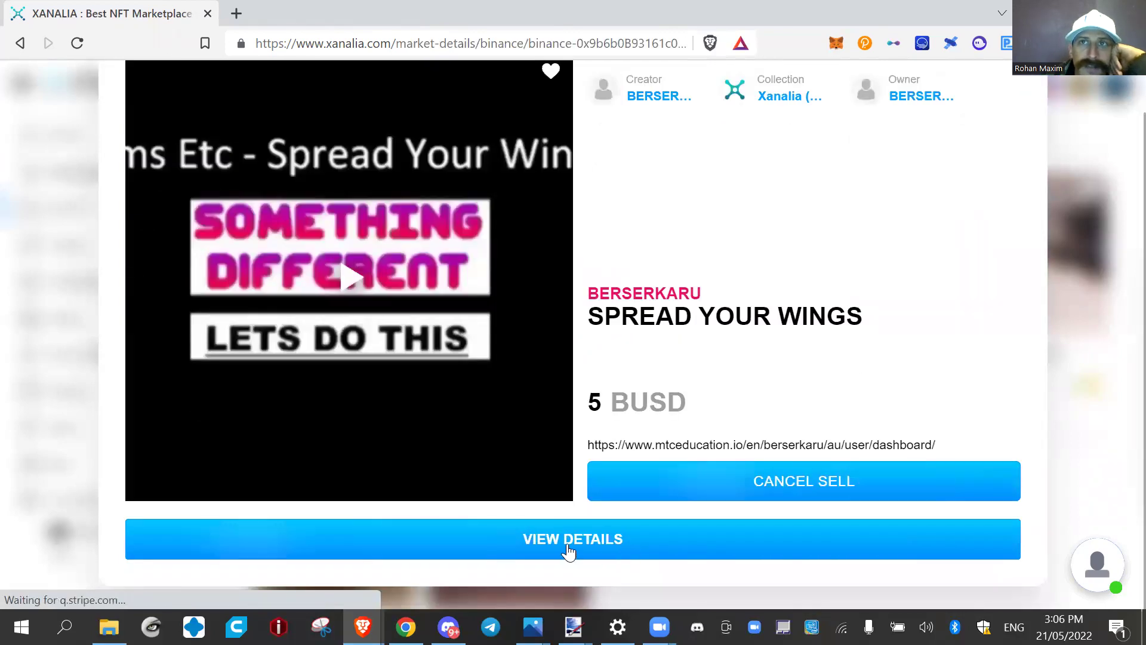
right_click(569, 543)
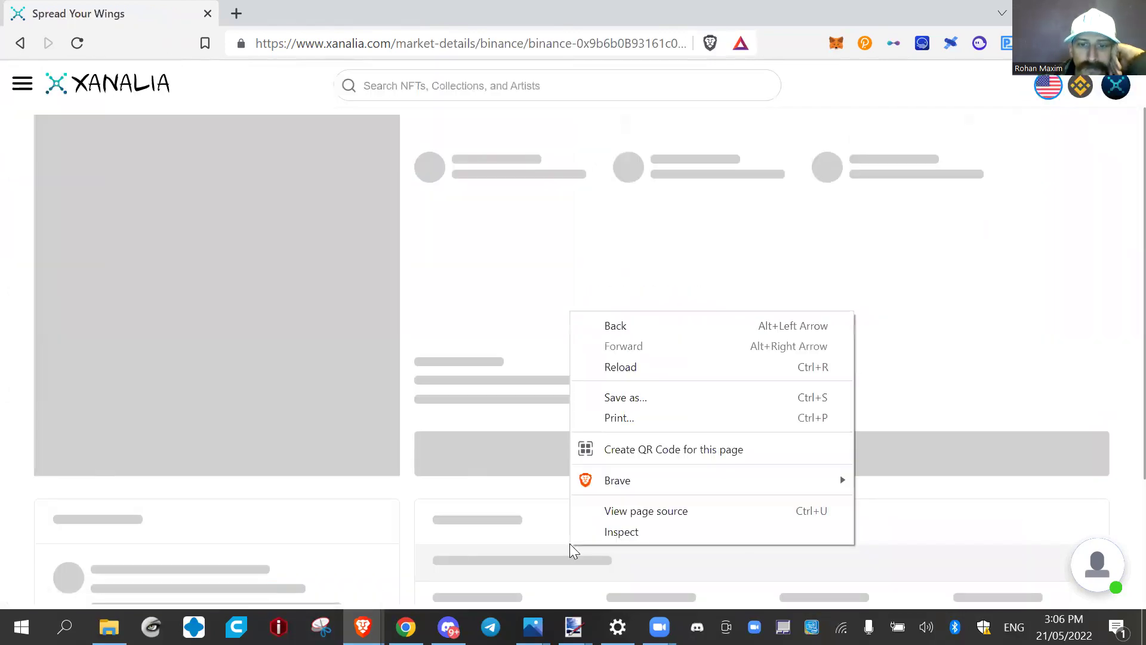
click(512, 308)
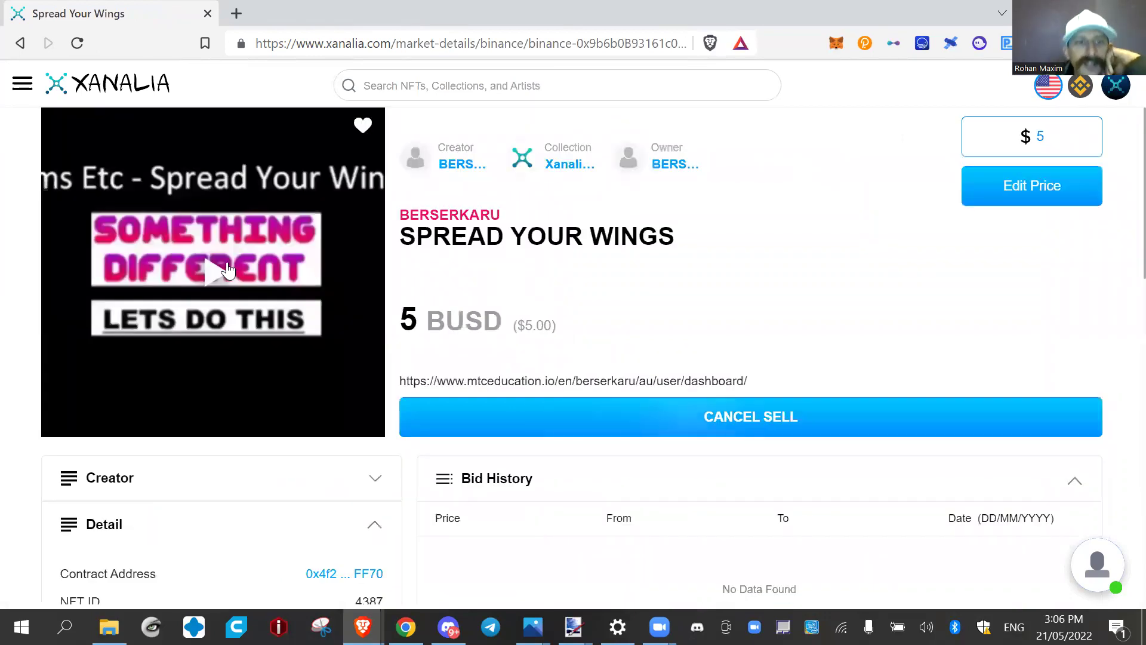
Step: Play the Spread Your Wings video, adjust its volume, and review the NFT's details, offers, trading history and related collection items
click(225, 299)
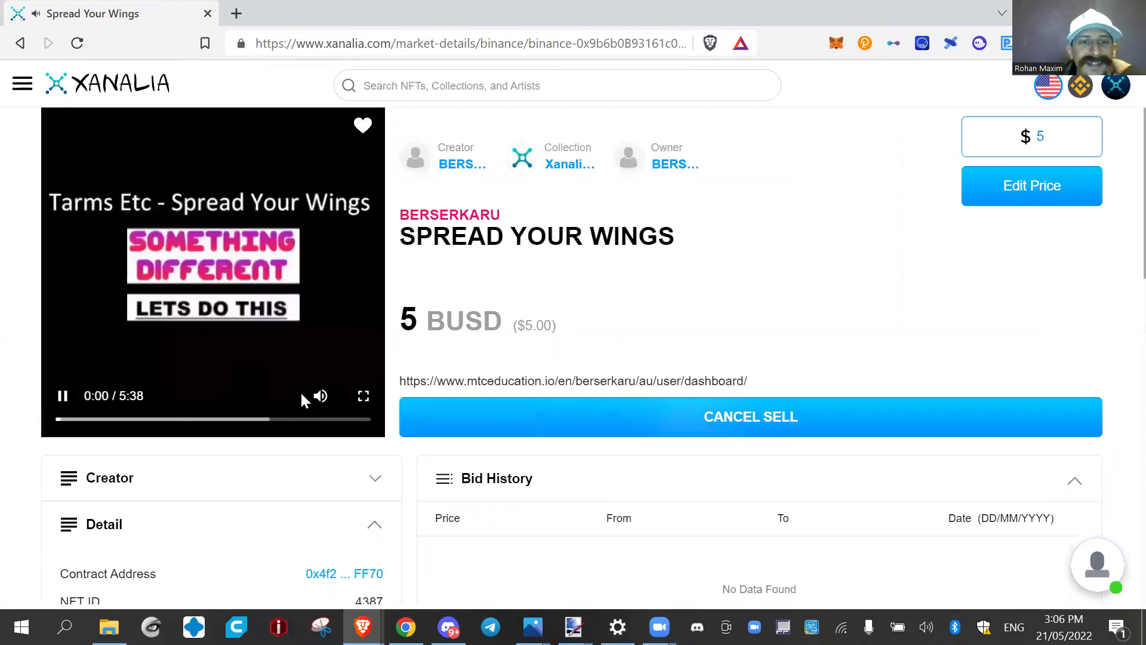
drag(269, 398, 277, 398)
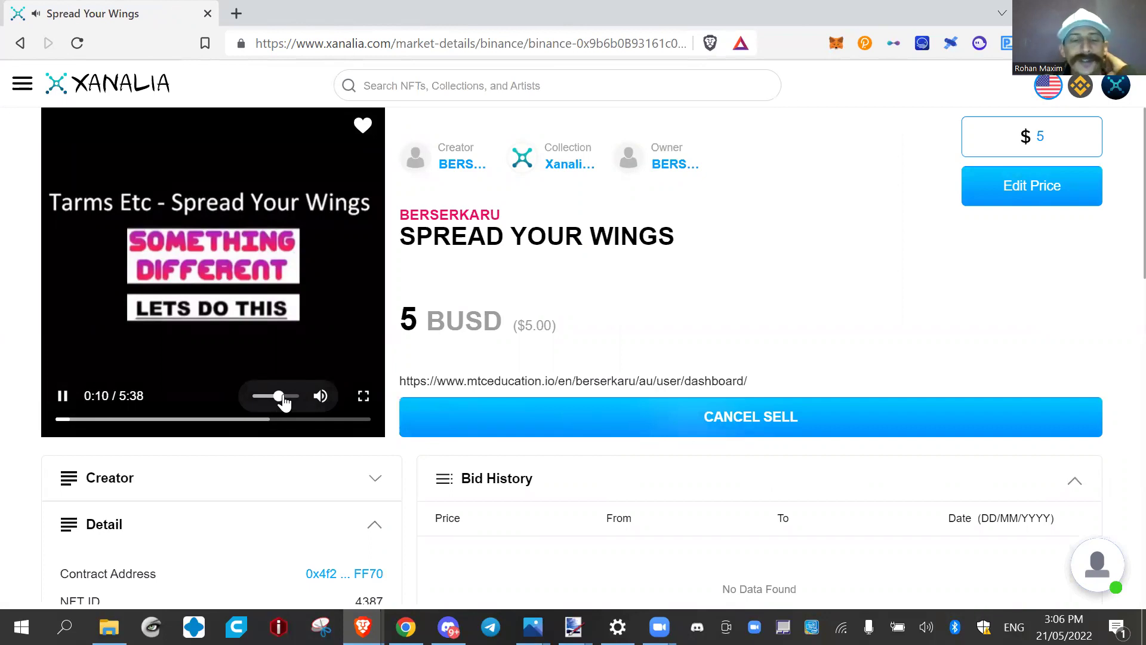
scroll(223, 533, down, 1)
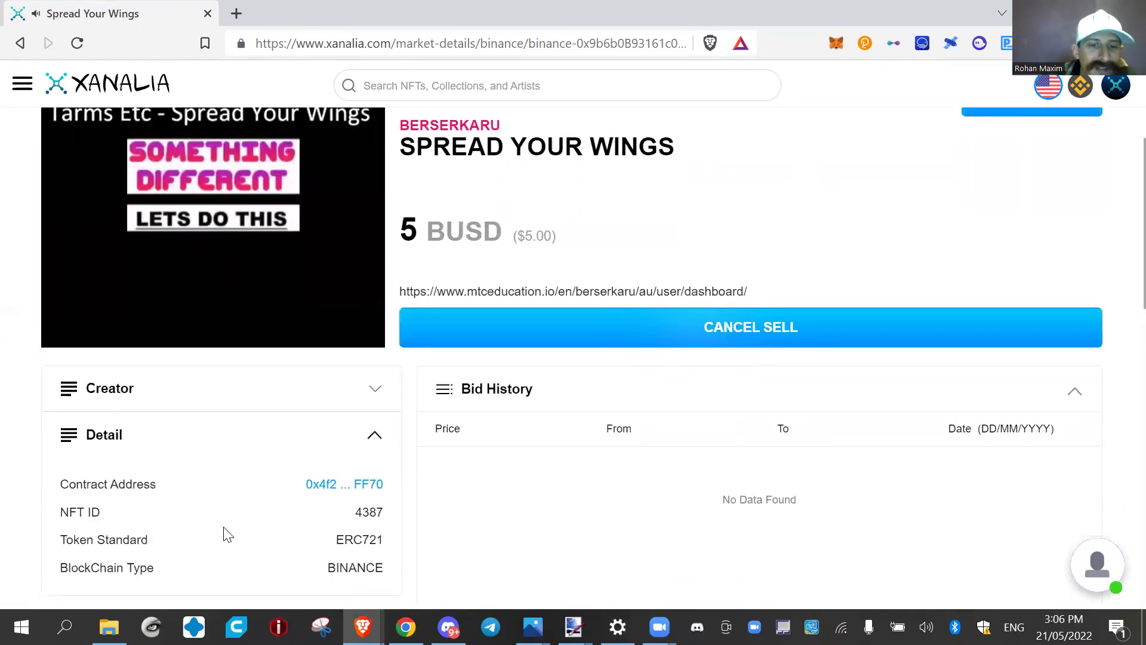
scroll(227, 534, down, 2)
scroll(224, 528, down, 4)
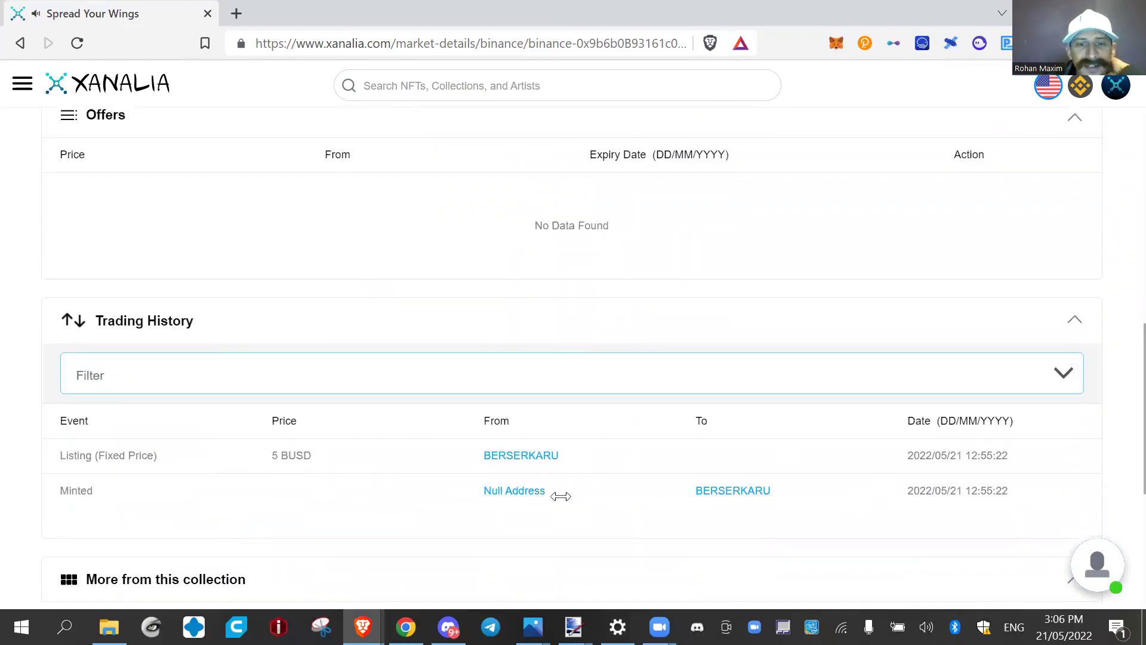
scroll(472, 495, down, 3)
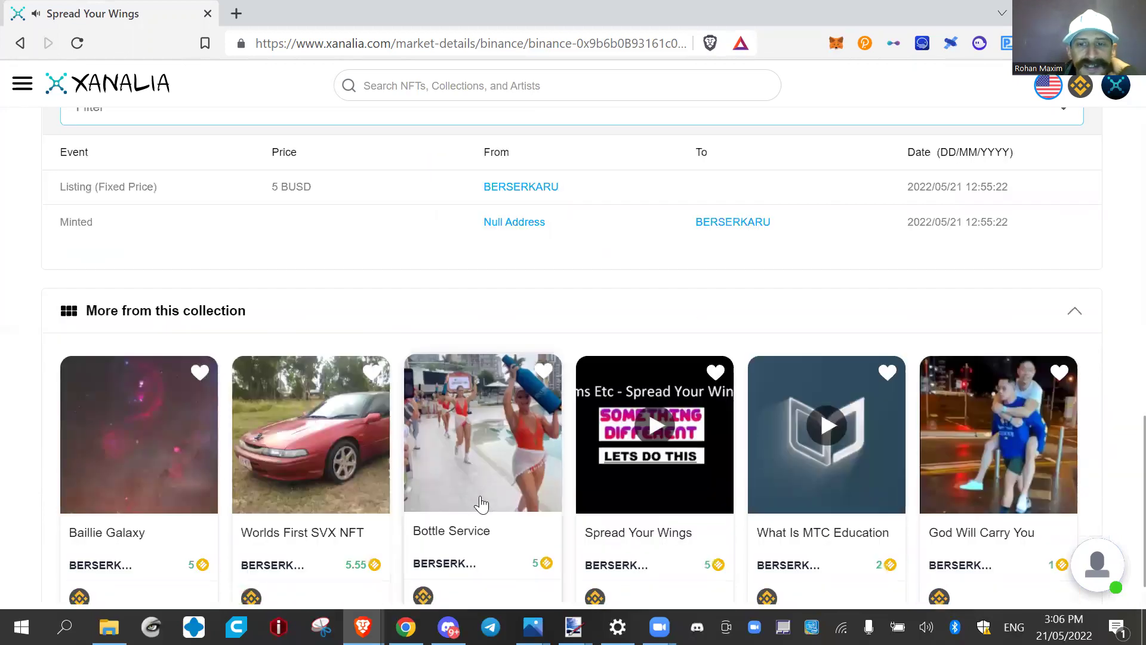
scroll(478, 501, up, 10)
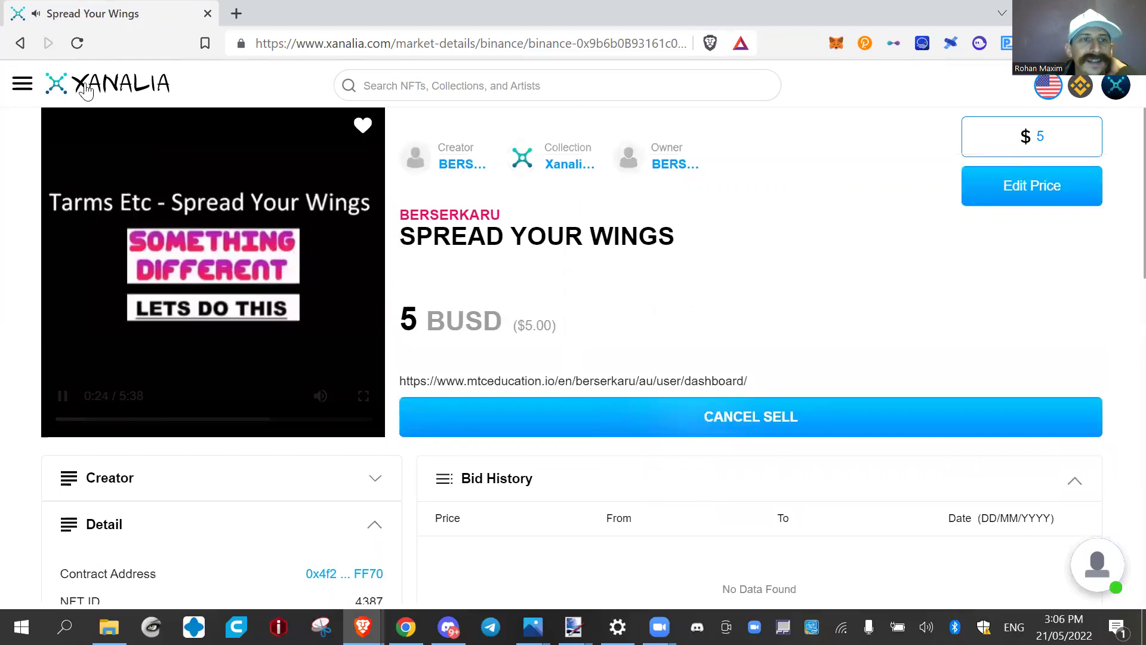
Step: Go to the Upload NFT page for creating a new NFT
right_click(86, 88)
right_click(66, 90)
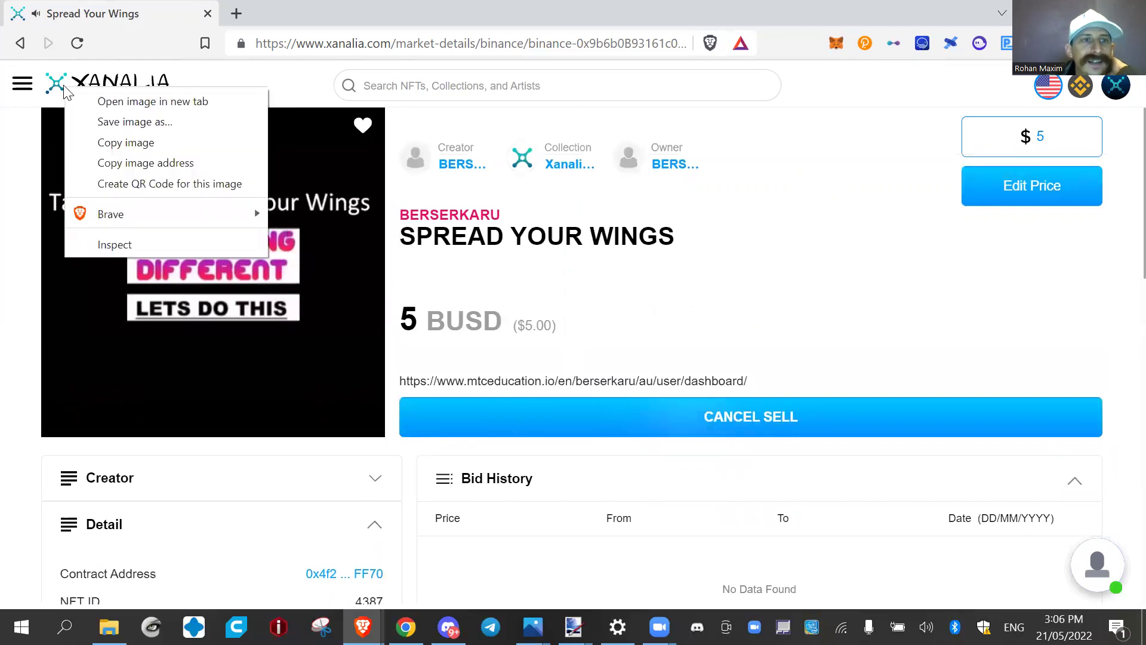
right_click(24, 91)
right_click(24, 91)
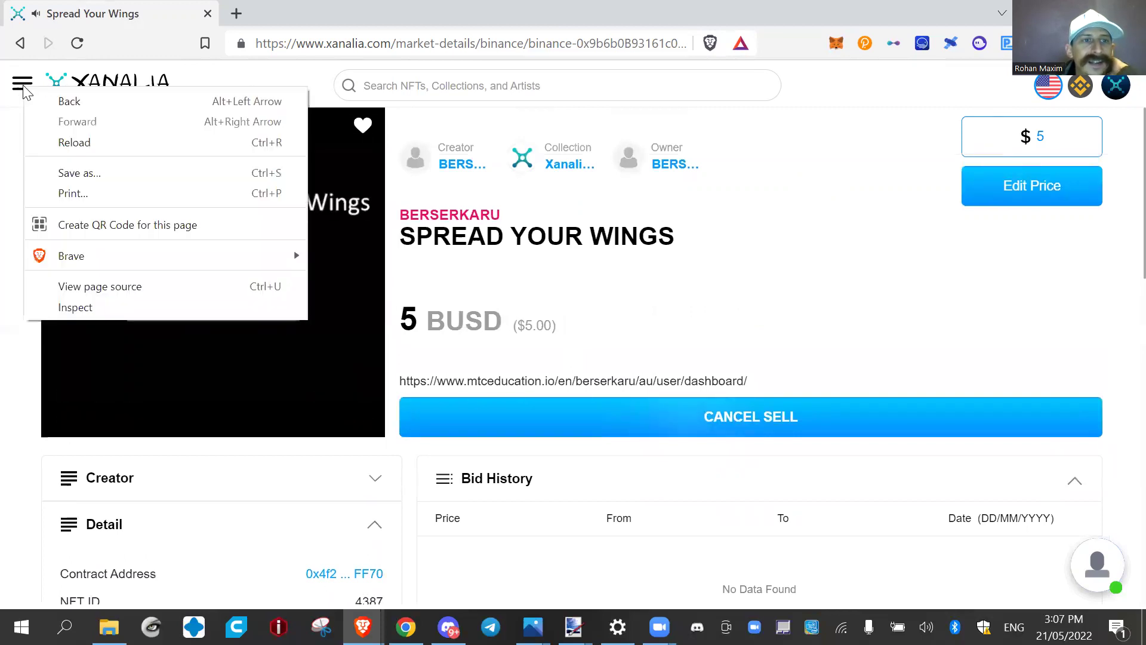
click(15, 90)
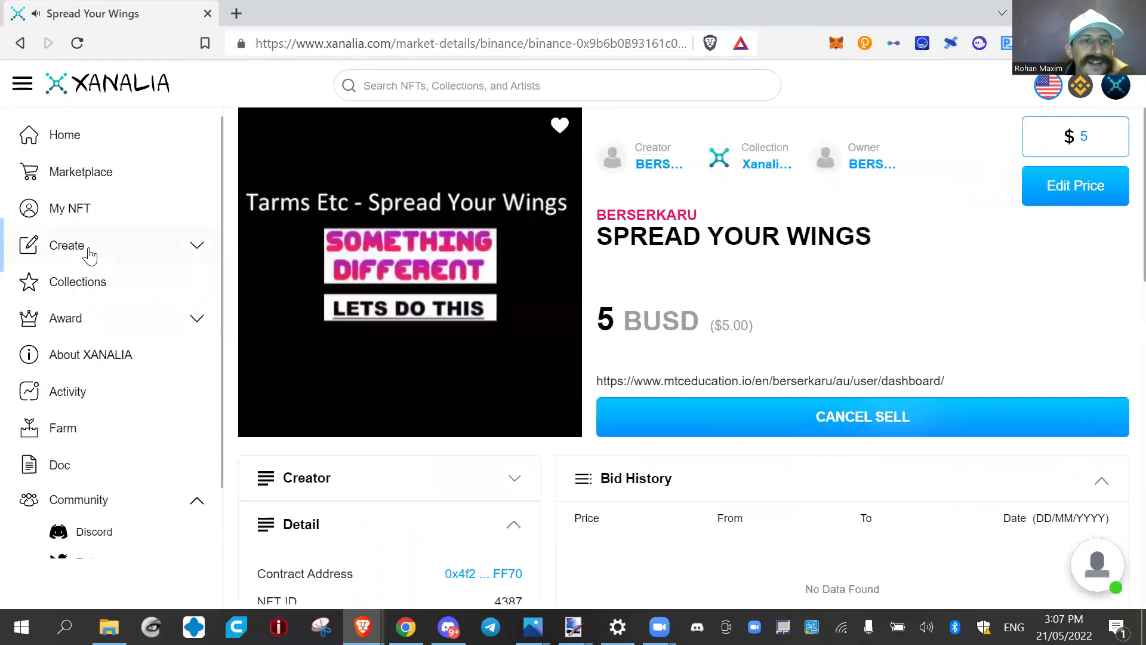
right_click(84, 213)
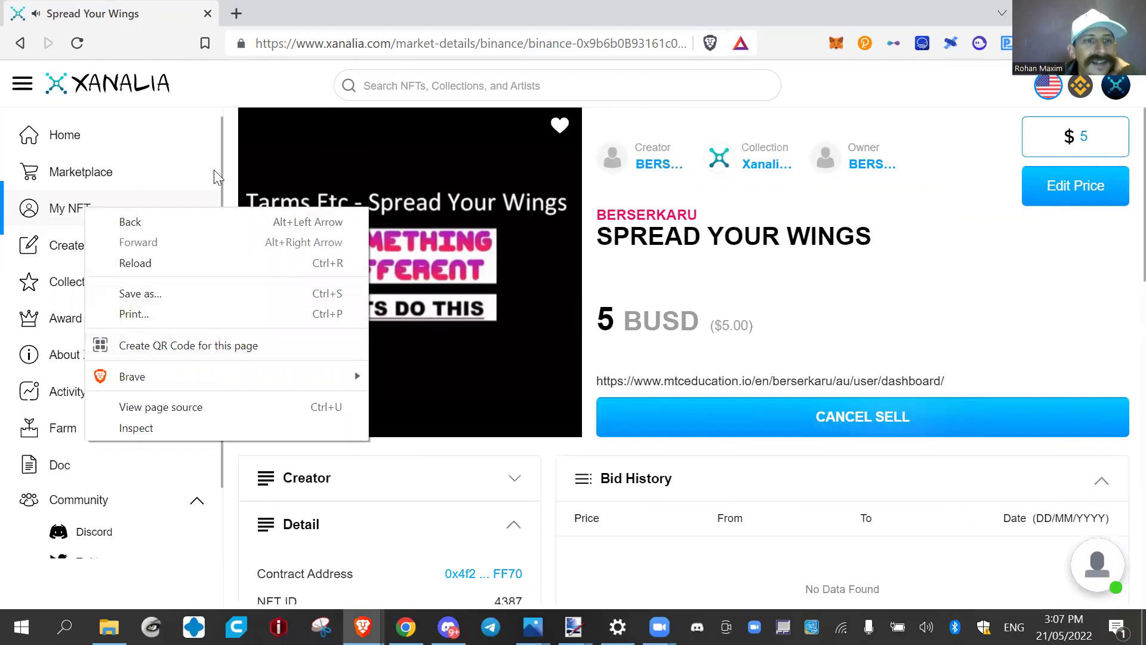
click(227, 176)
click(196, 248)
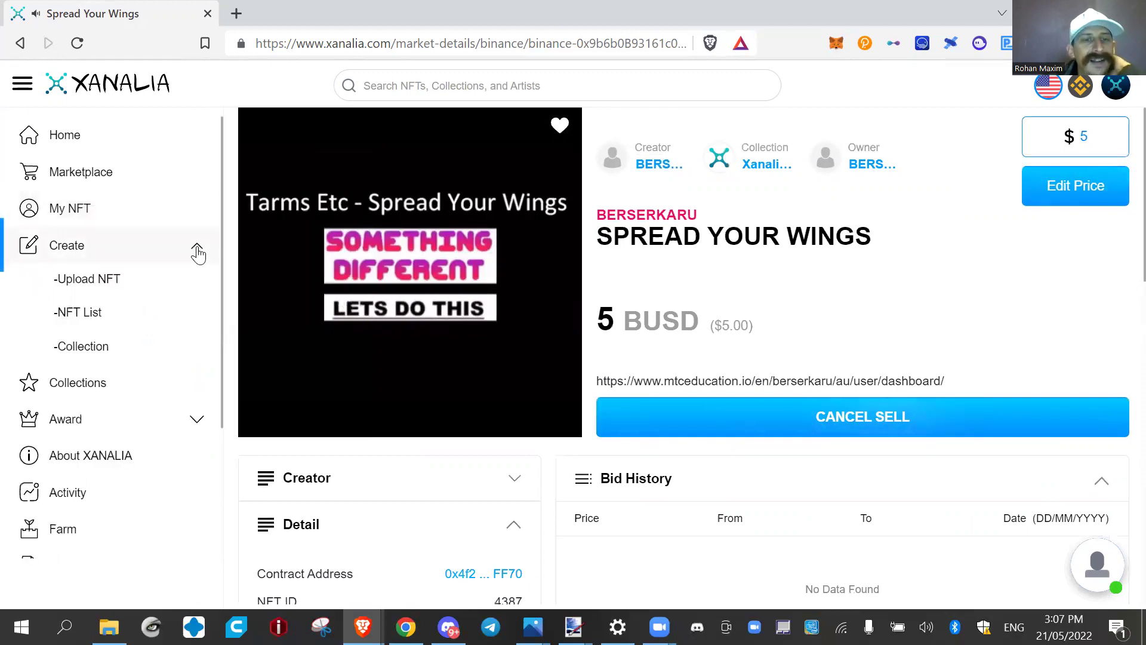
click(122, 287)
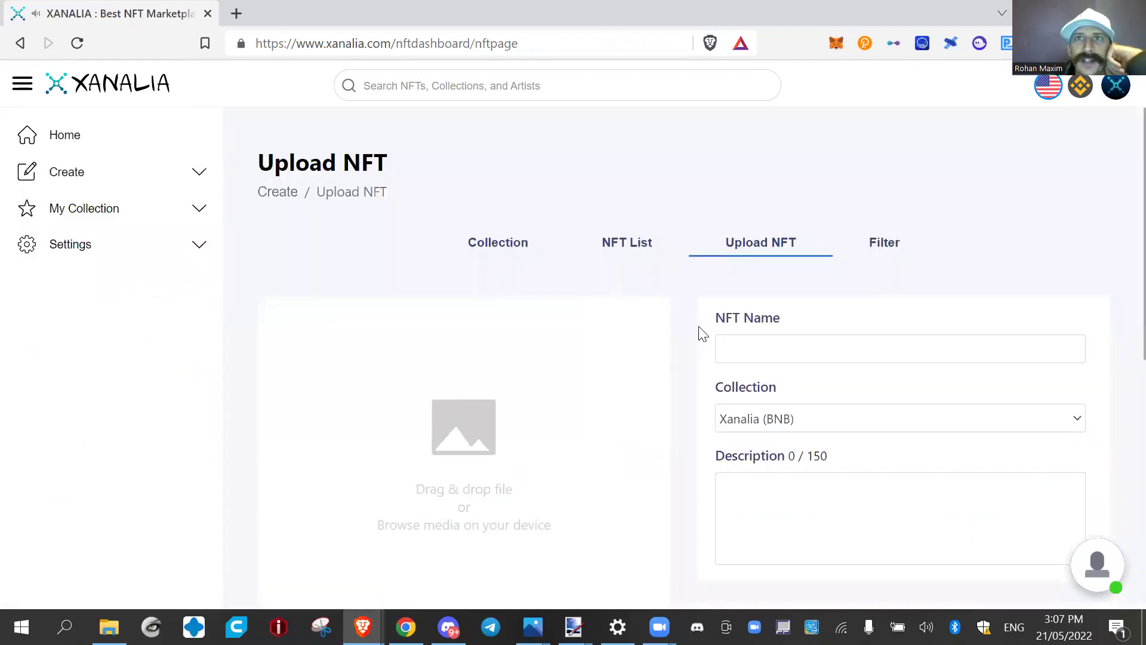
Step: Assign the new NFT to the MTC Q+ Retreat collection
scroll(702, 331, down, 1)
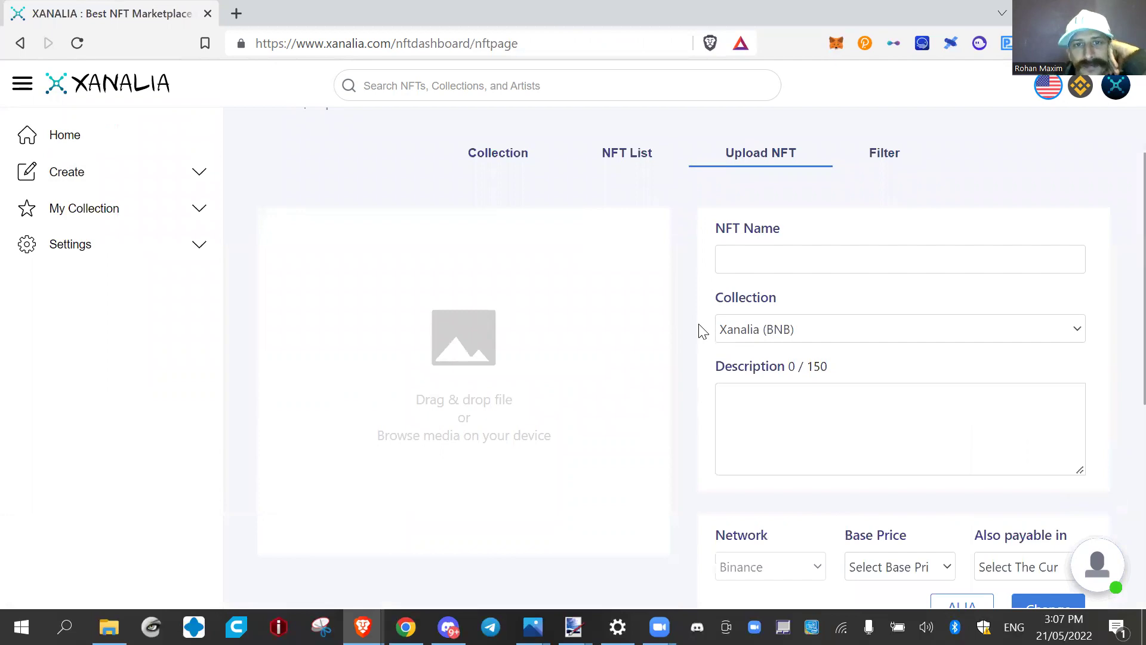
click(913, 329)
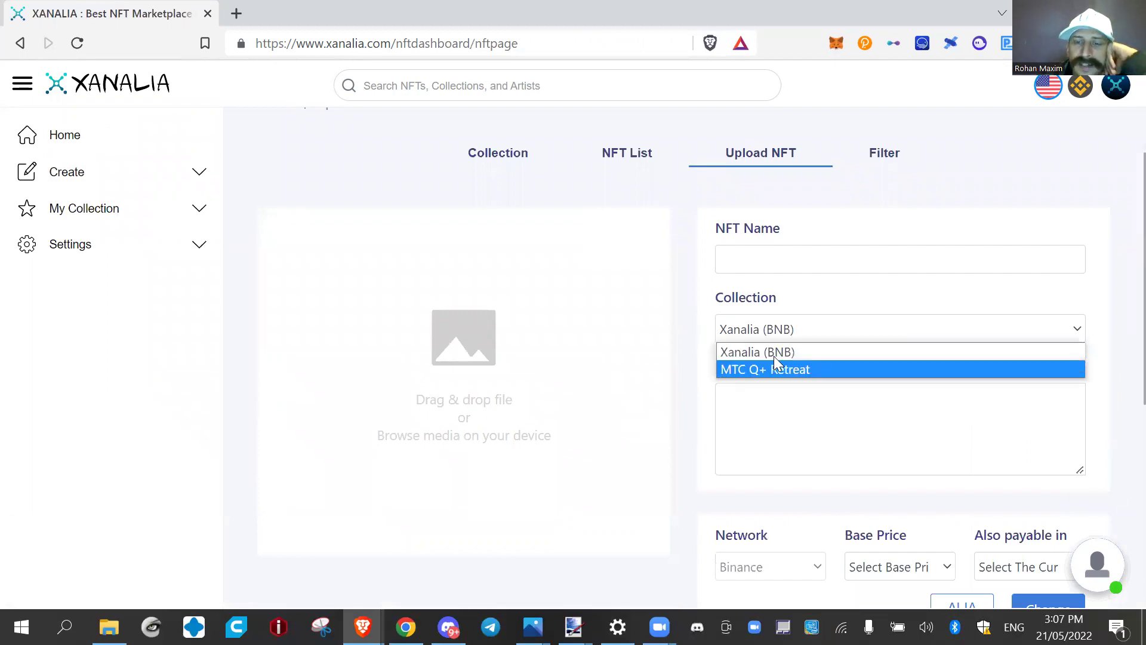
click(763, 368)
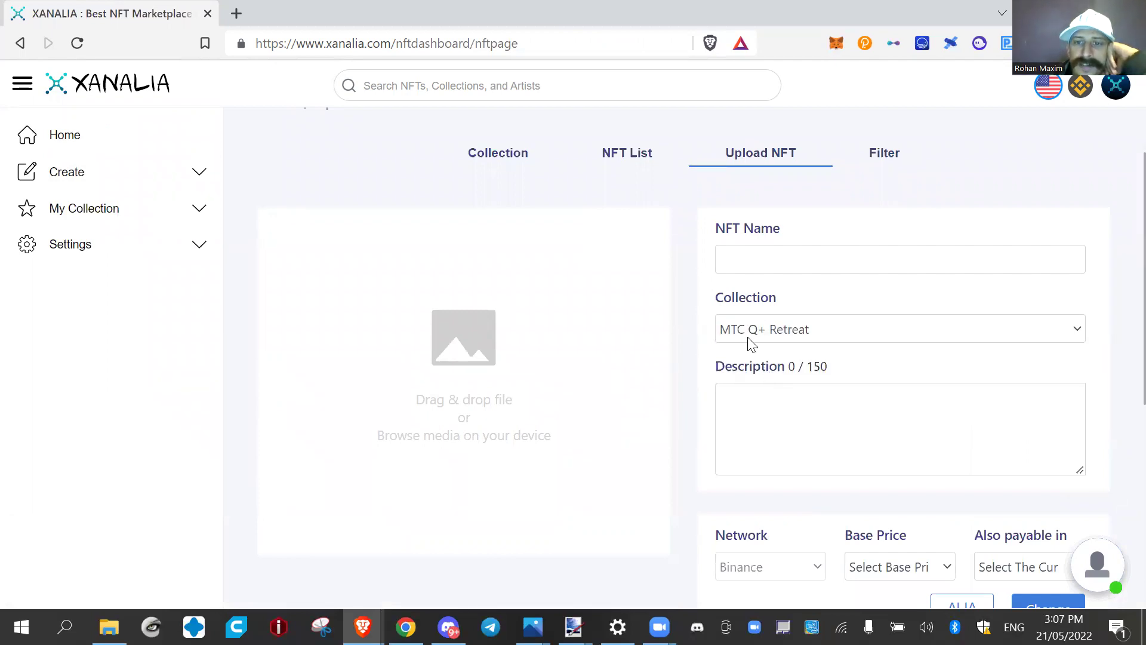
Step: Add the GO IMD group photo from the Desktop folder as the NFT's media file
click(469, 361)
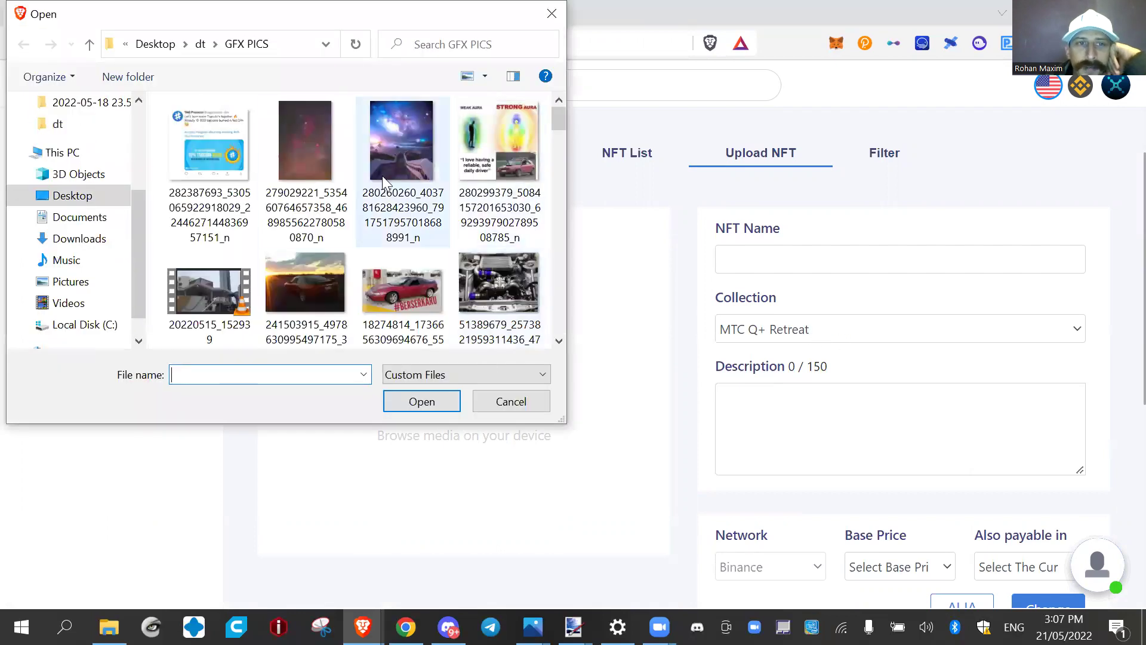
click(103, 192)
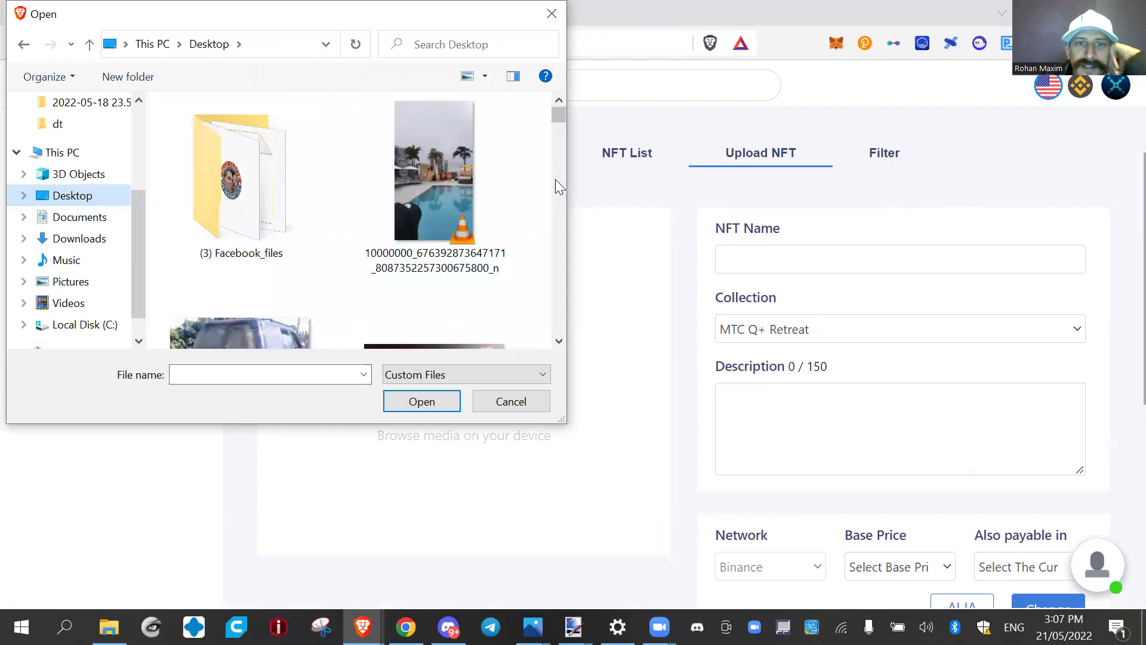
scroll(555, 179, down, 10)
scroll(548, 224, down, 10)
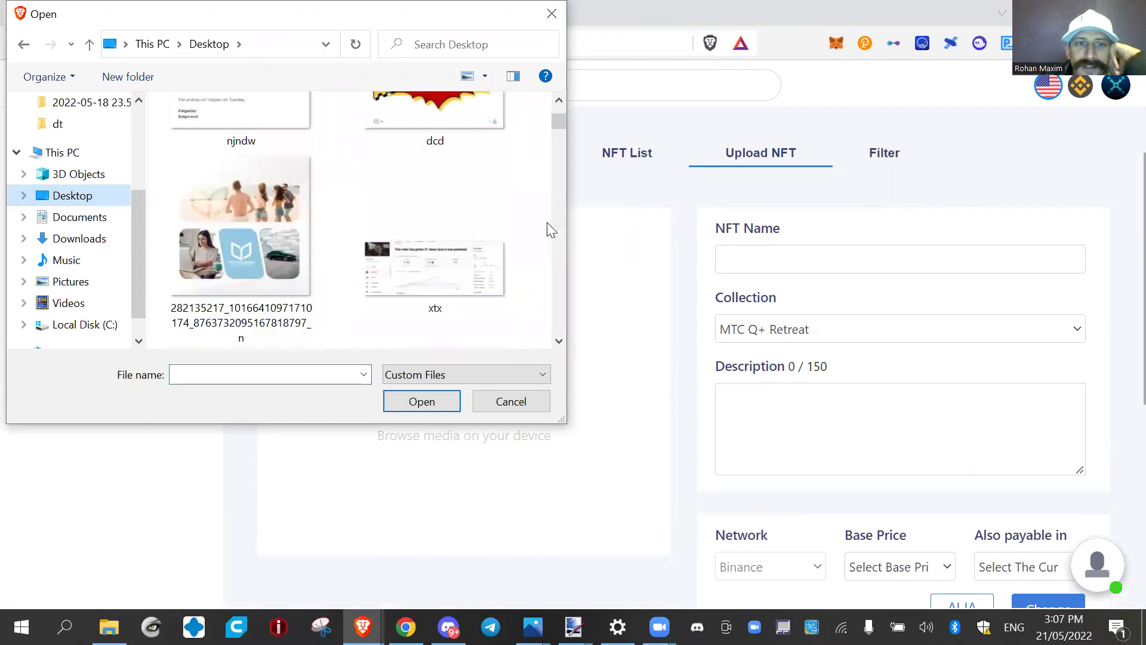
scroll(546, 222, up, 2)
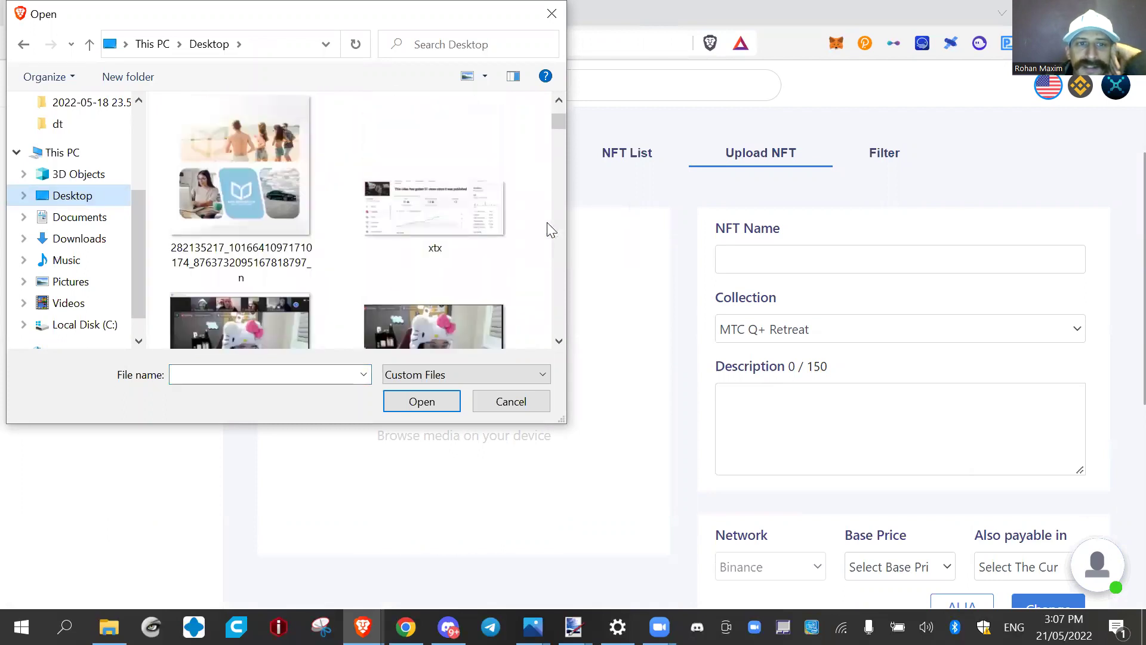
scroll(546, 222, down, 6)
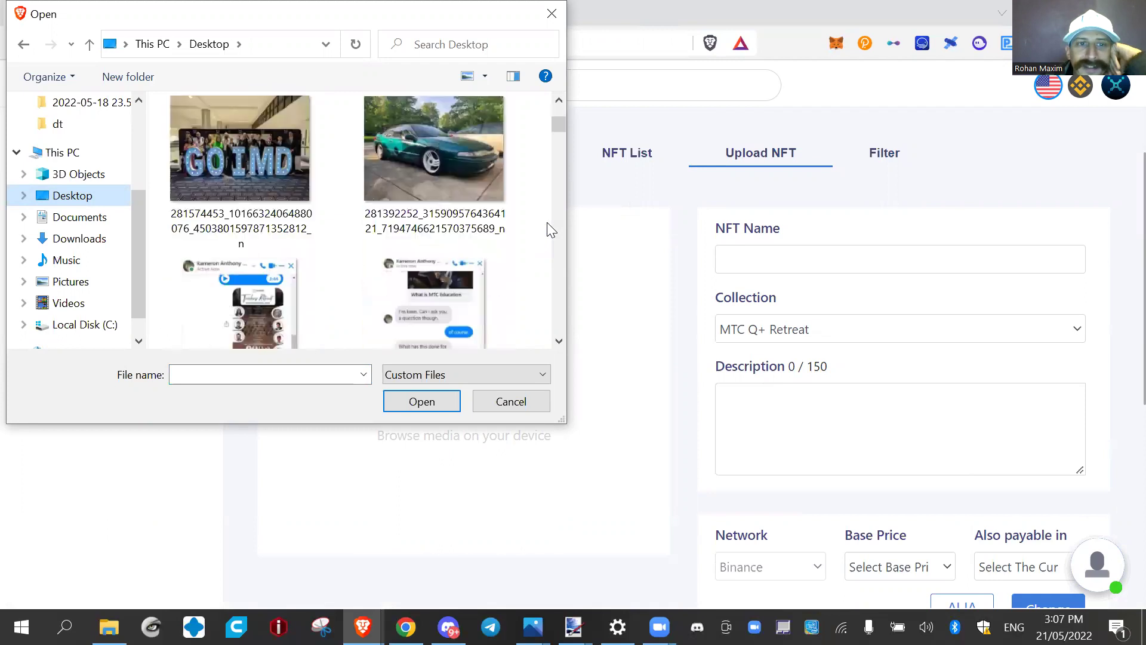
double_click(260, 185)
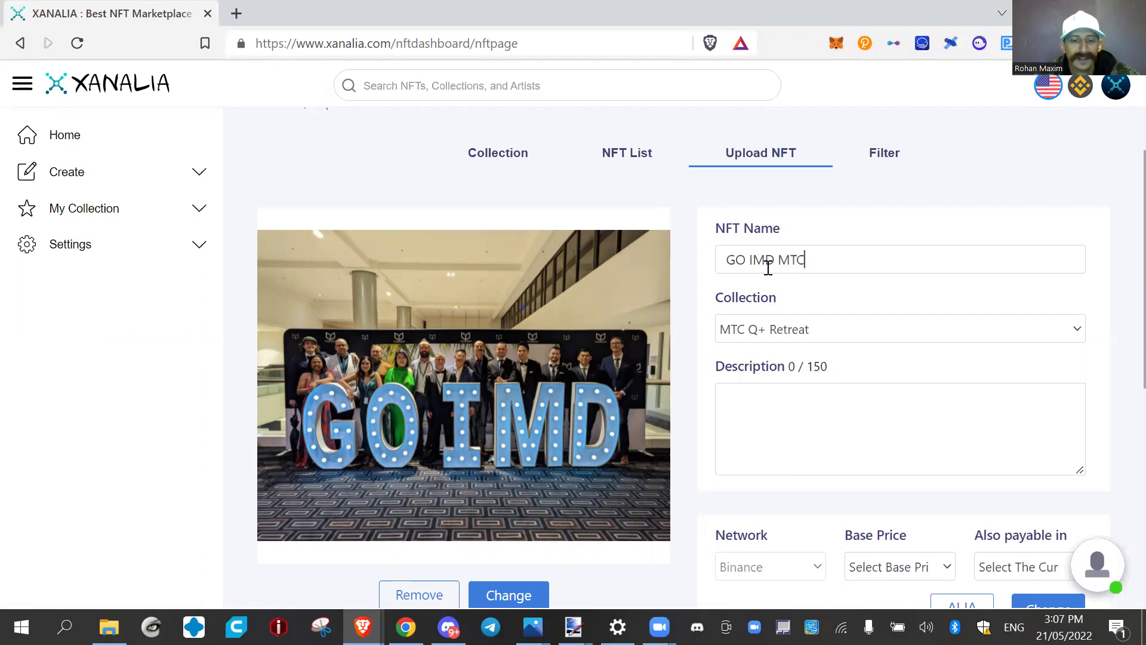
Step: Name the NFT "GO IMD MTC TEAM" and copy the same text into its description
scroll(768, 267, up, 2)
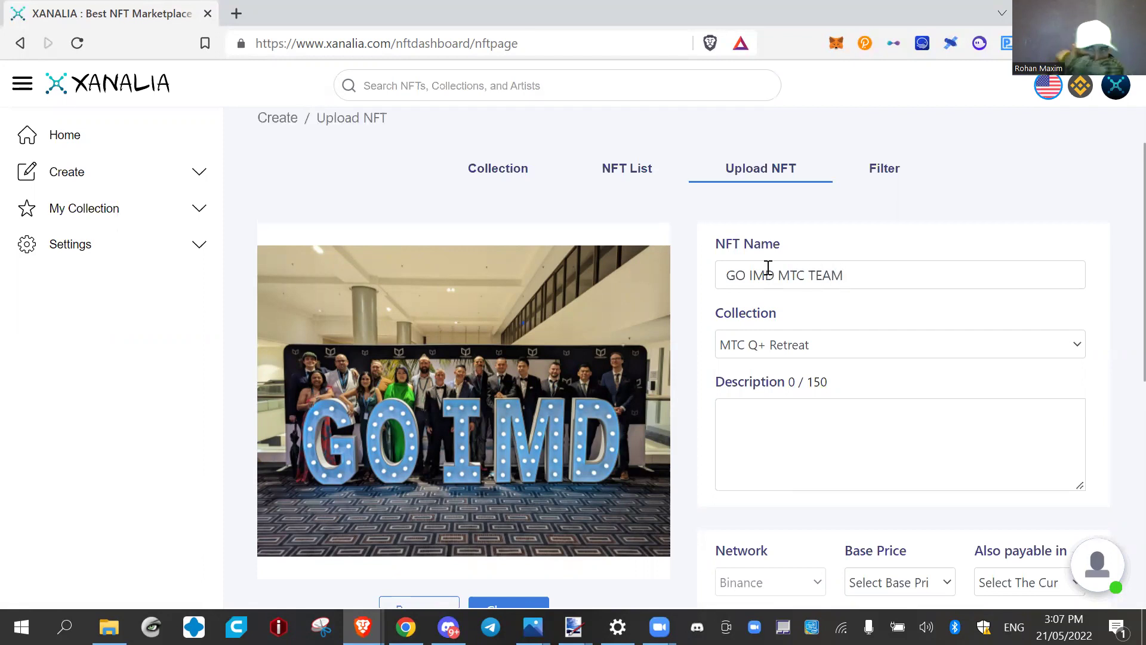
drag(850, 341, 723, 349)
key(ctrl+c)
right_click(811, 359)
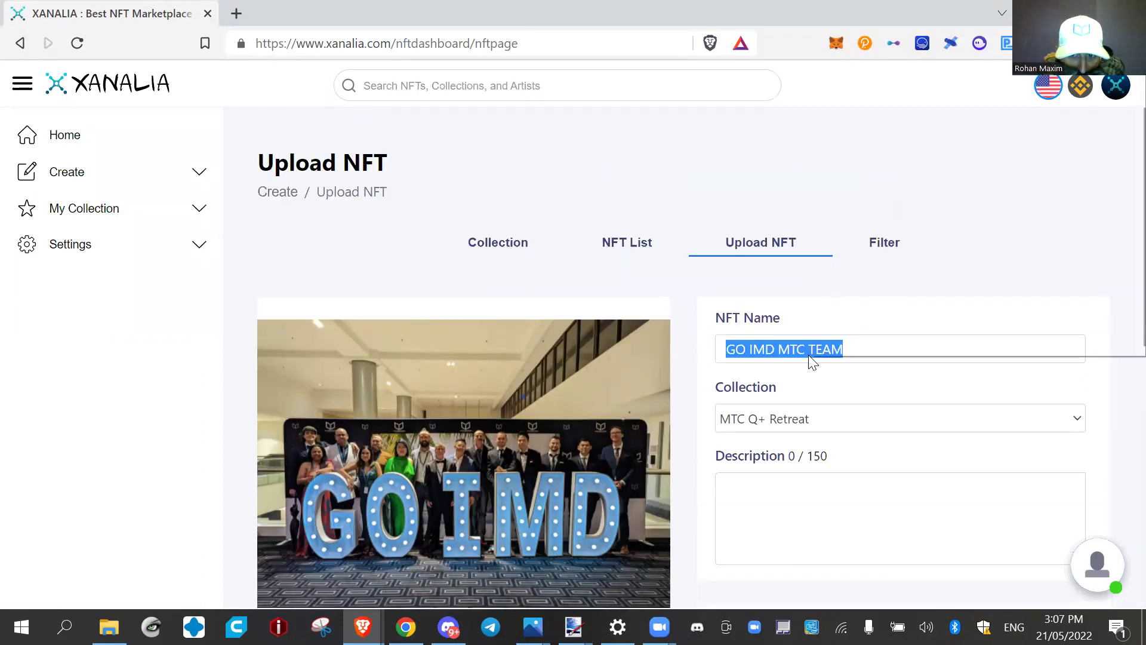
click(908, 100)
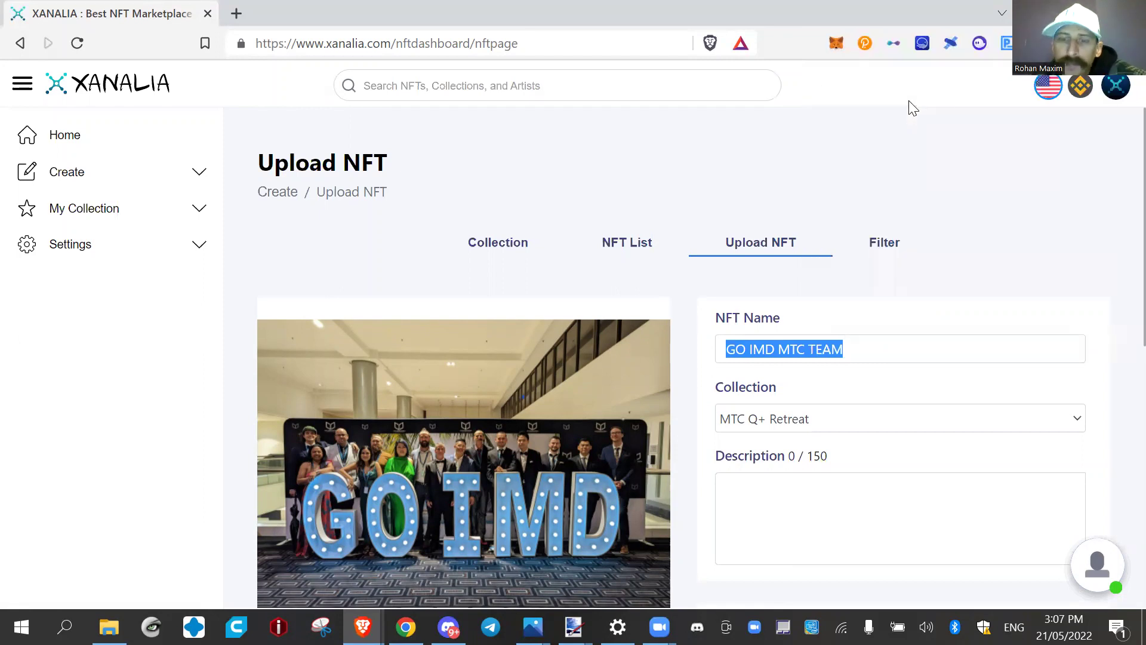
scroll(865, 411, down, 3)
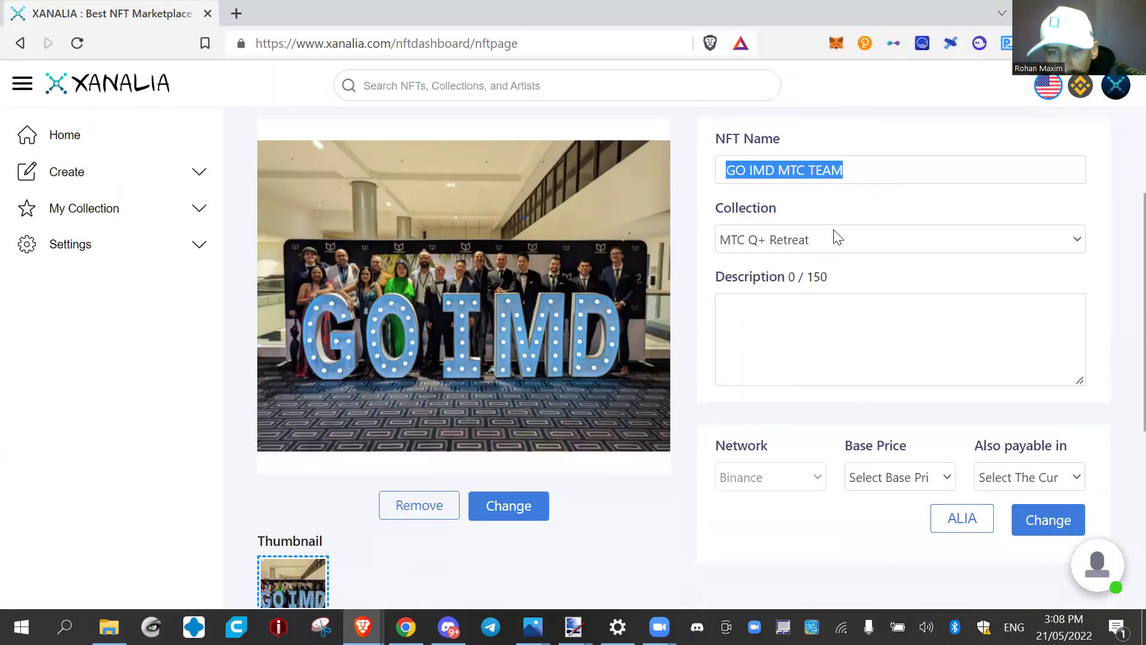
click(777, 317)
right_click(777, 317)
click(860, 145)
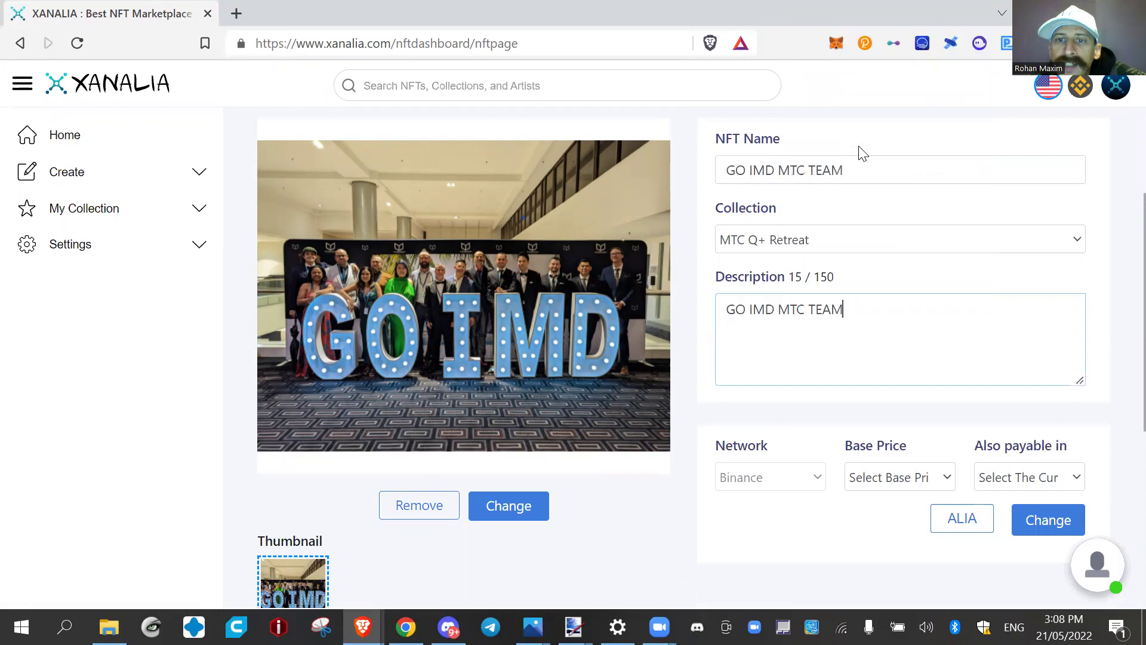
Step: Set the base price currency to BUSD and make the NFT also payable in BNB
scroll(879, 365, down, 3)
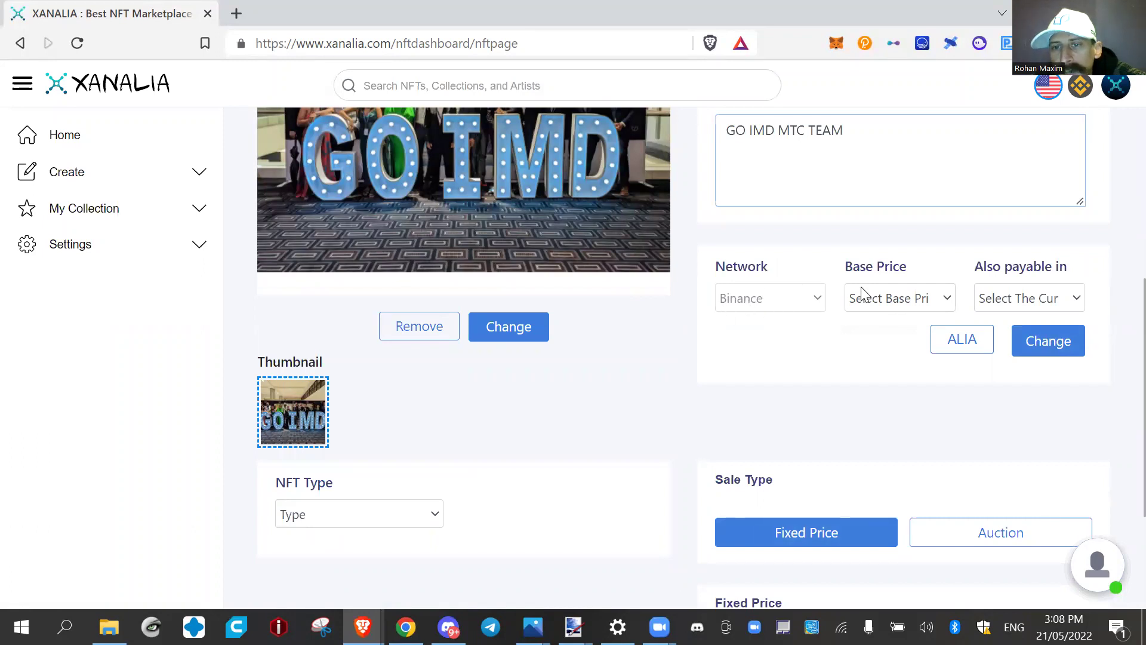
click(944, 302)
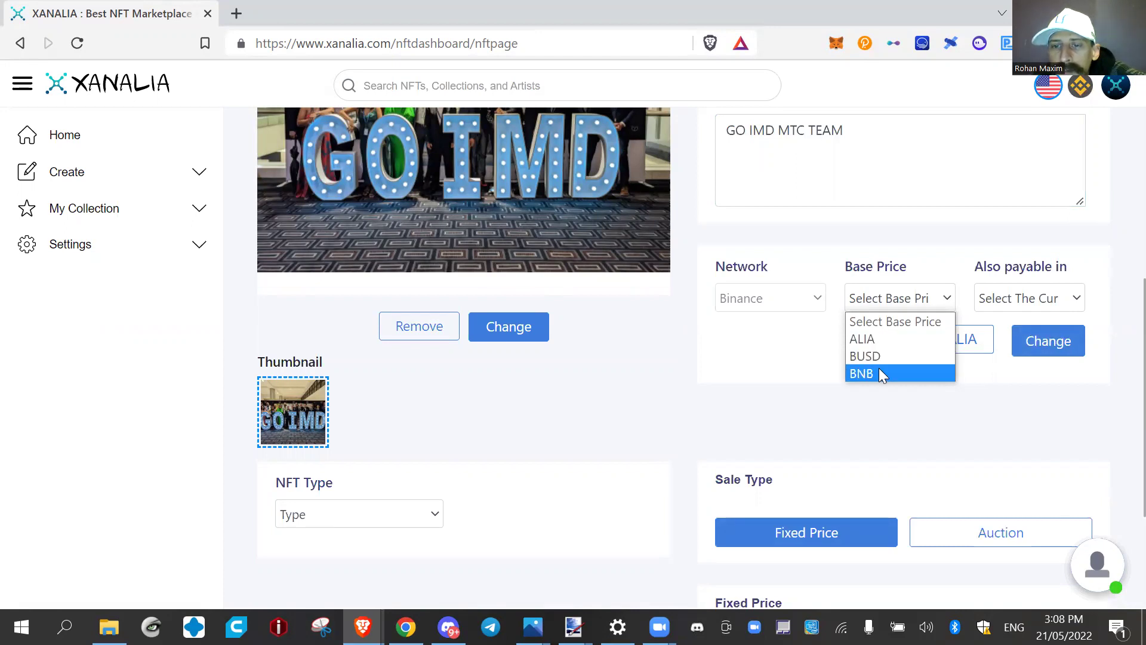
click(896, 357)
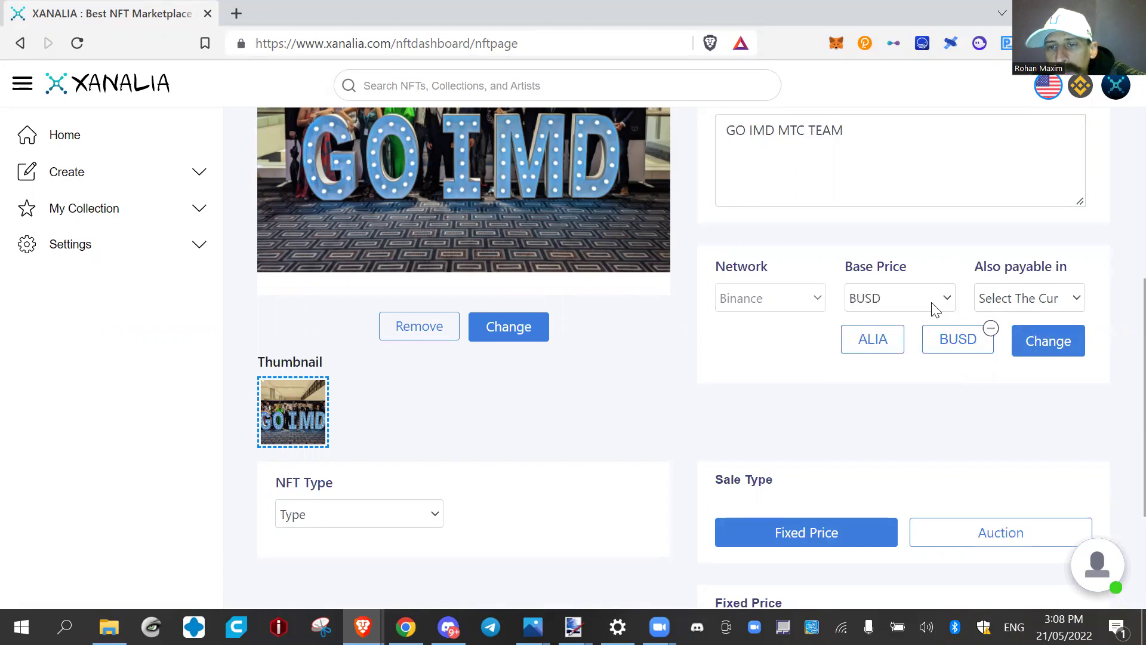
click(1060, 305)
click(996, 344)
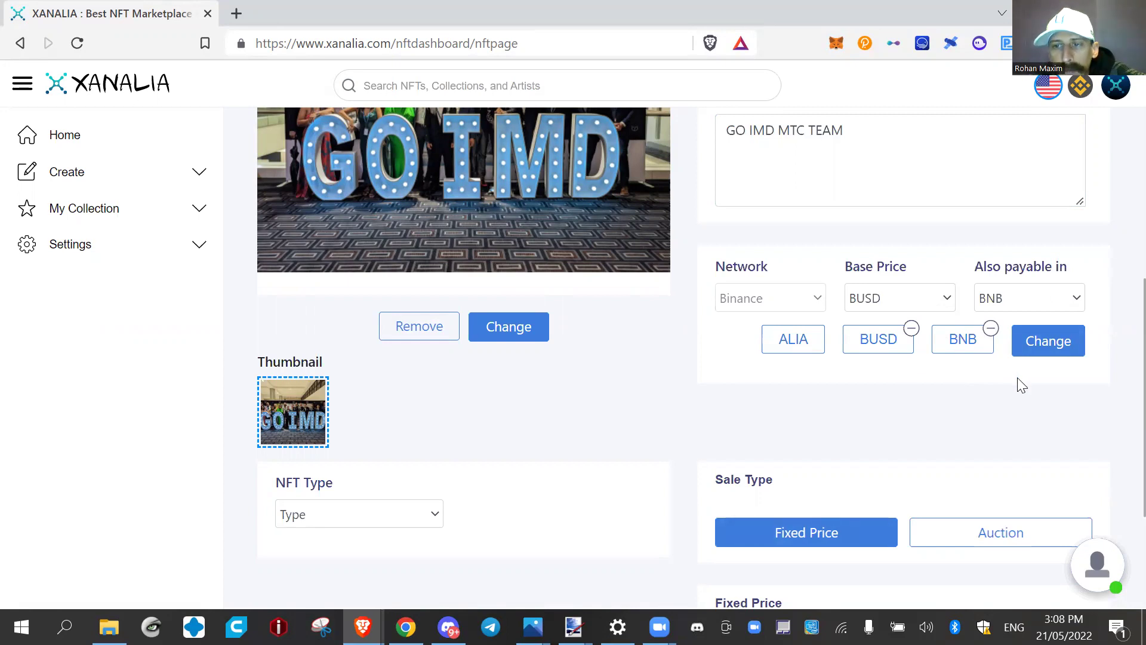
Step: Try BNB as the base price currency, and restore BUSD with BNB as the additional payment currency
scroll(1021, 385, down, 3)
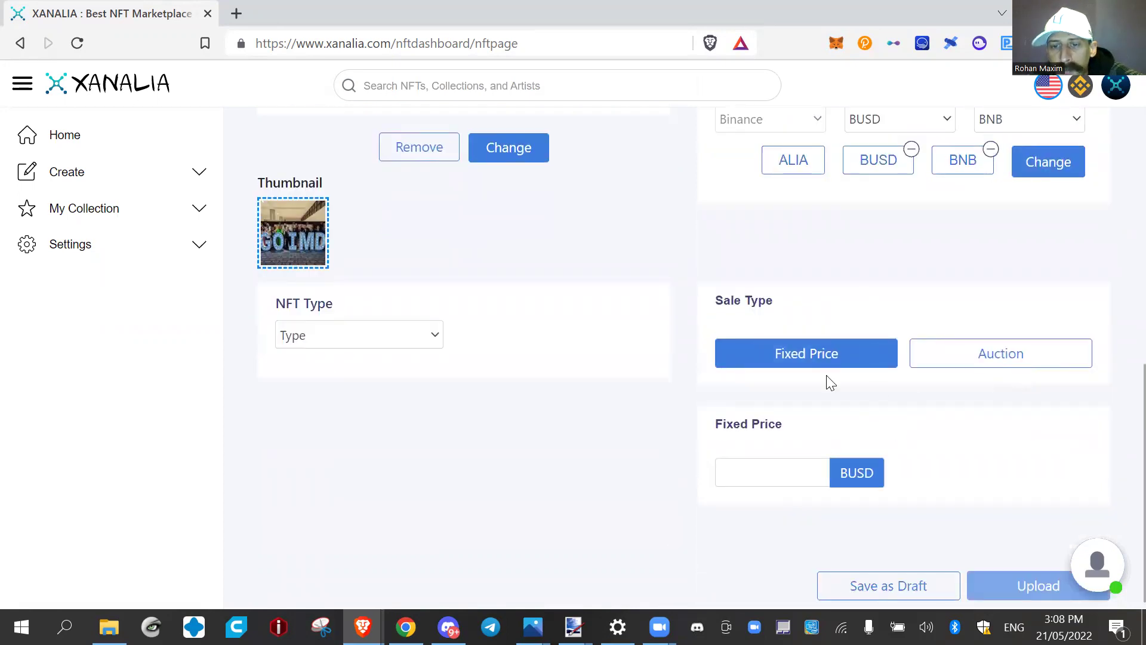
scroll(957, 220, up, 2)
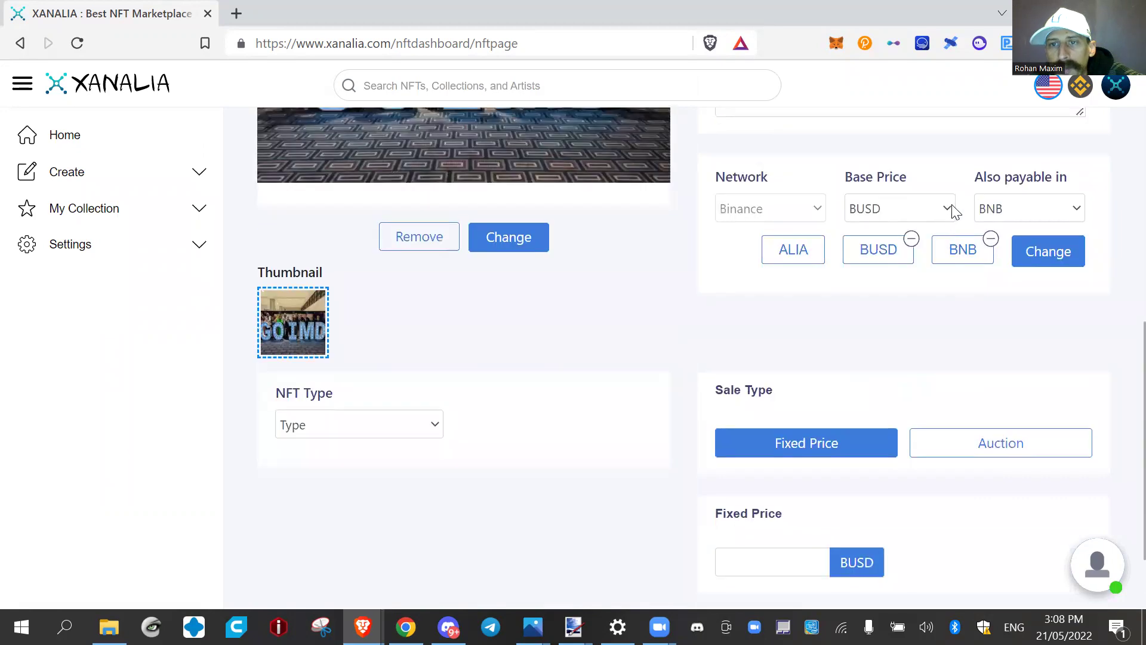
click(950, 208)
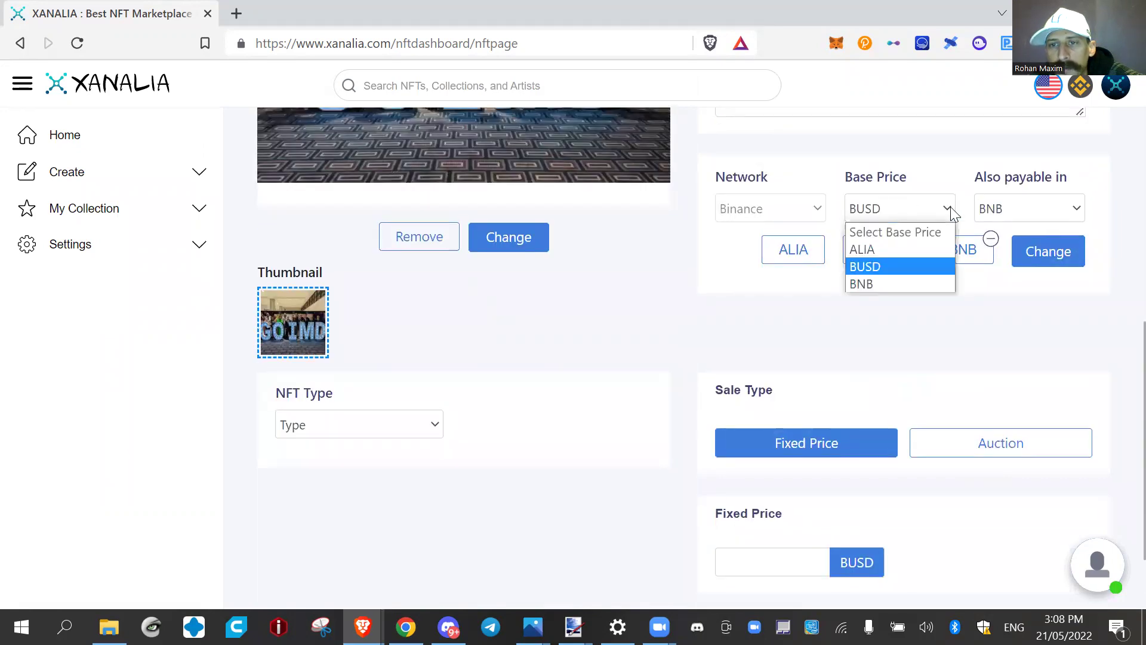
click(875, 287)
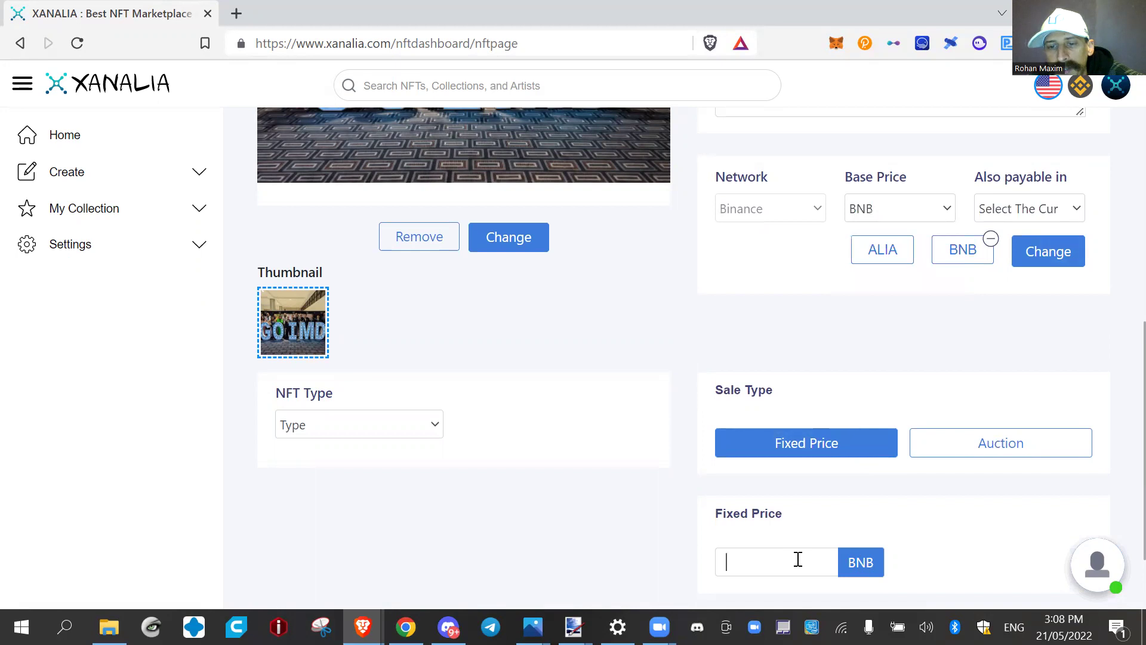
click(950, 209)
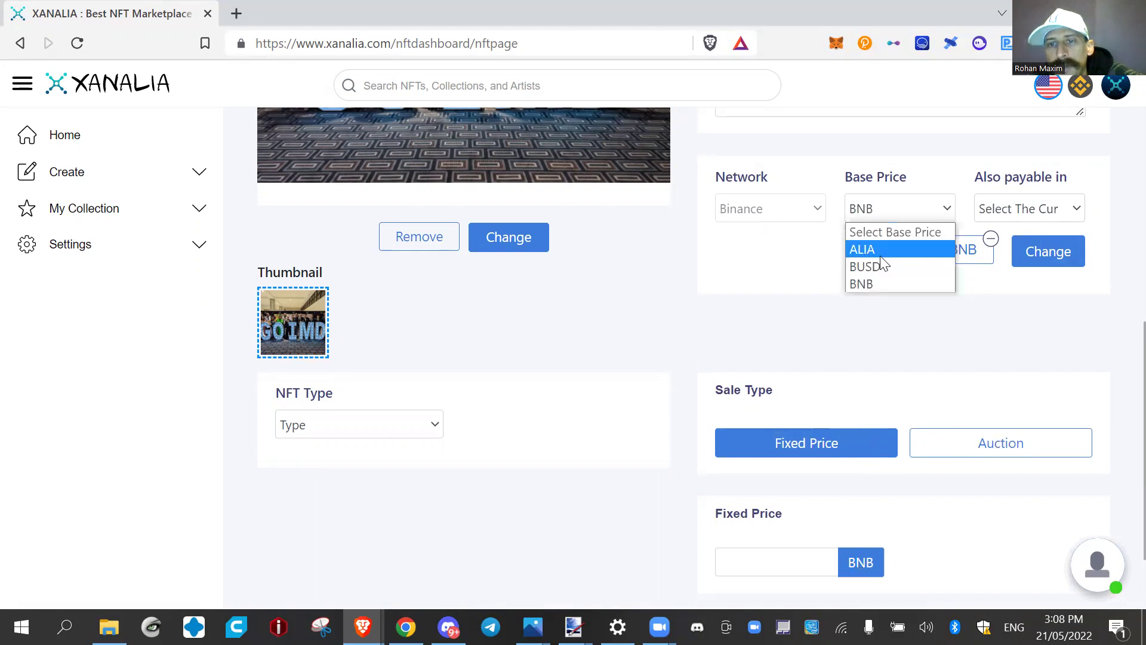
click(889, 266)
click(1061, 209)
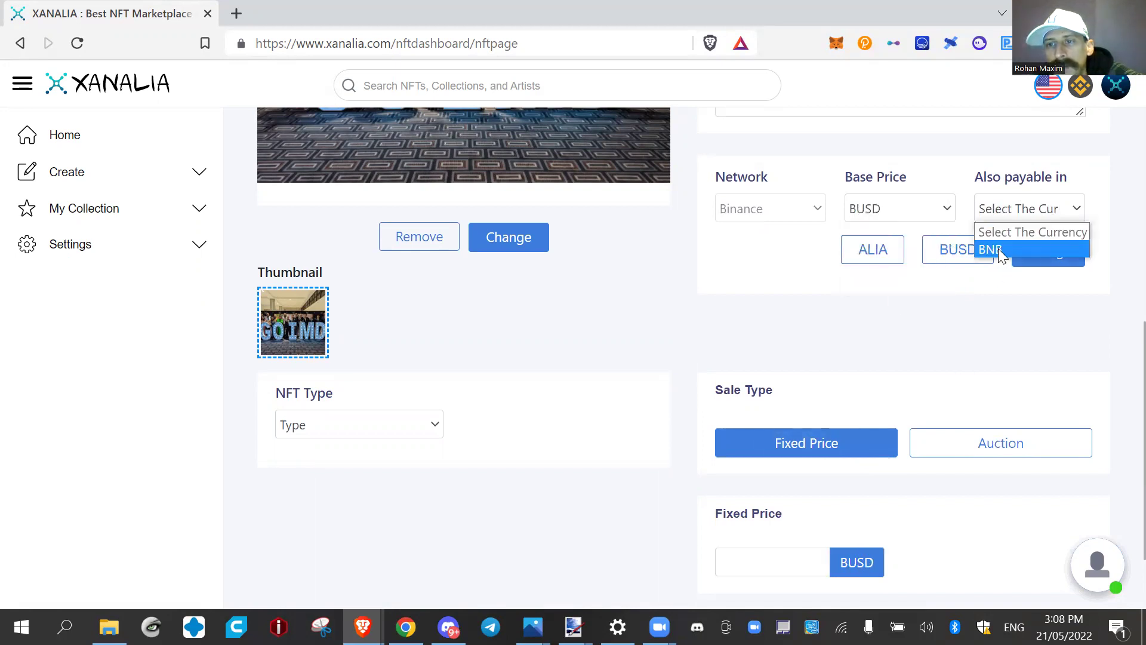
click(998, 248)
Step: Set the fixed sale price to 2 BUSD and the NFT type to Art
scroll(843, 389, down, 2)
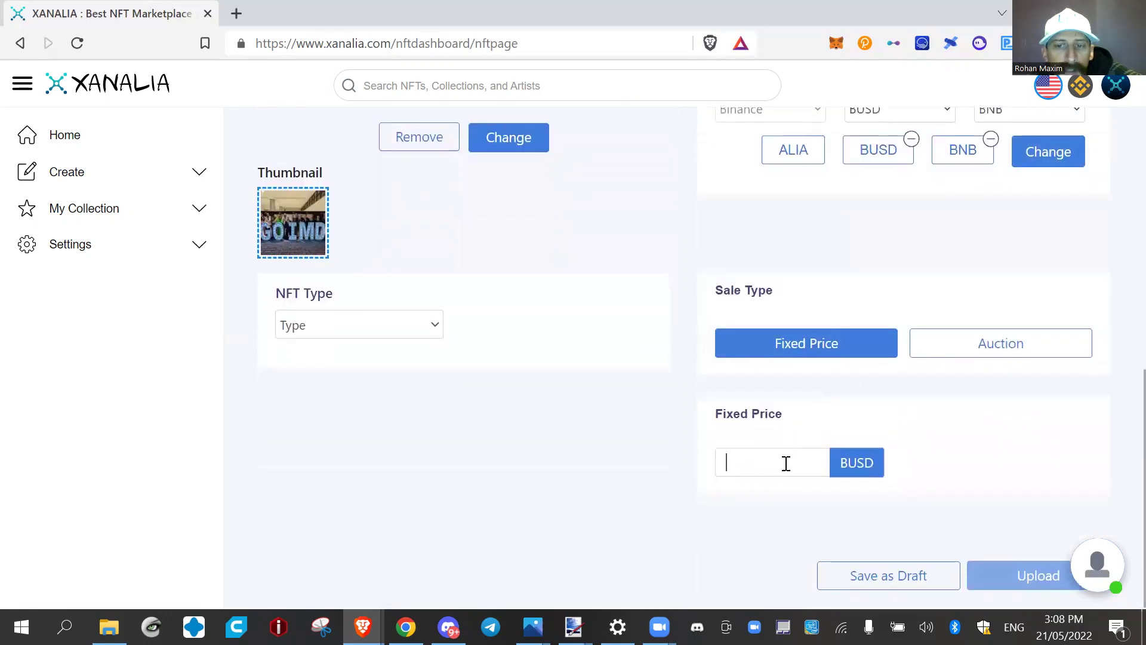
text(2)
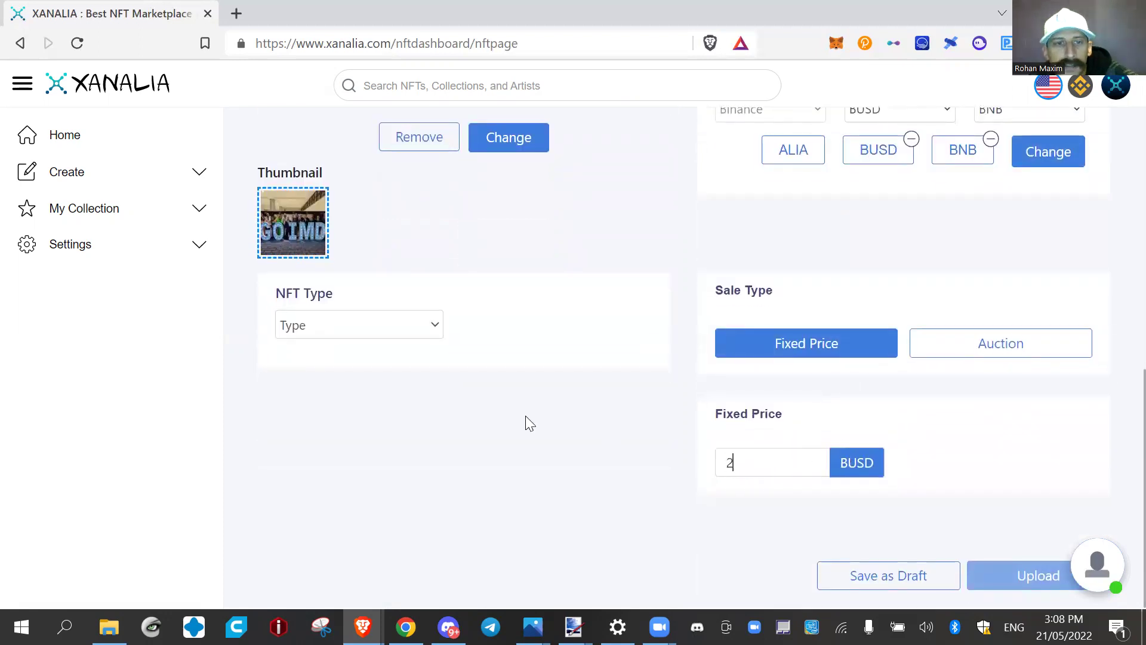
click(412, 323)
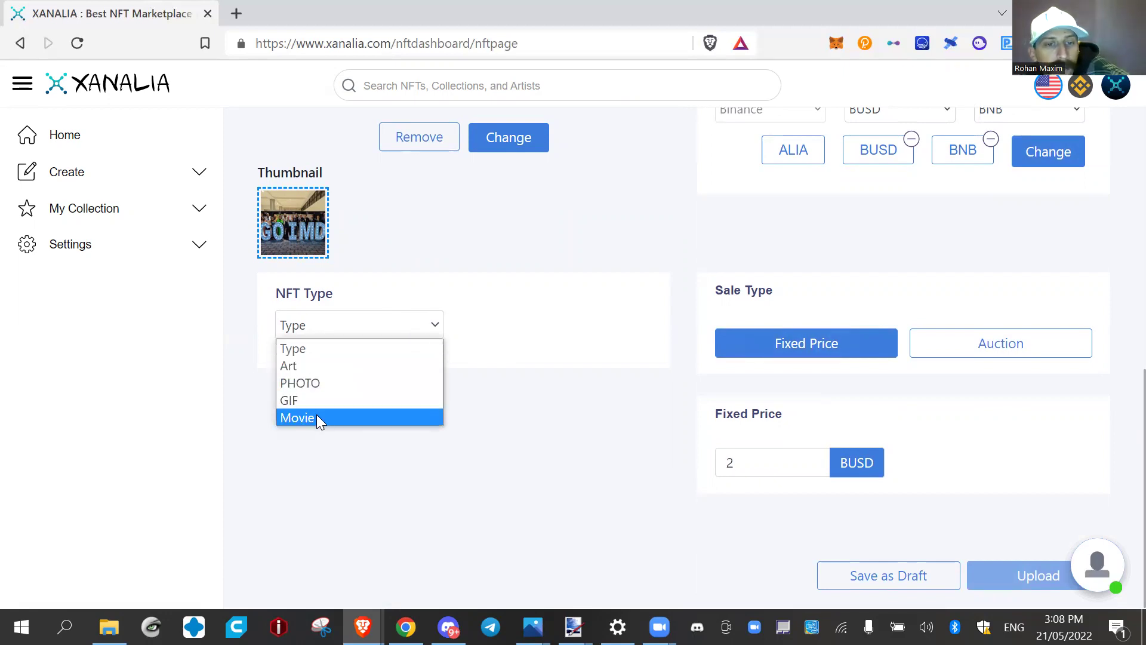
click(327, 371)
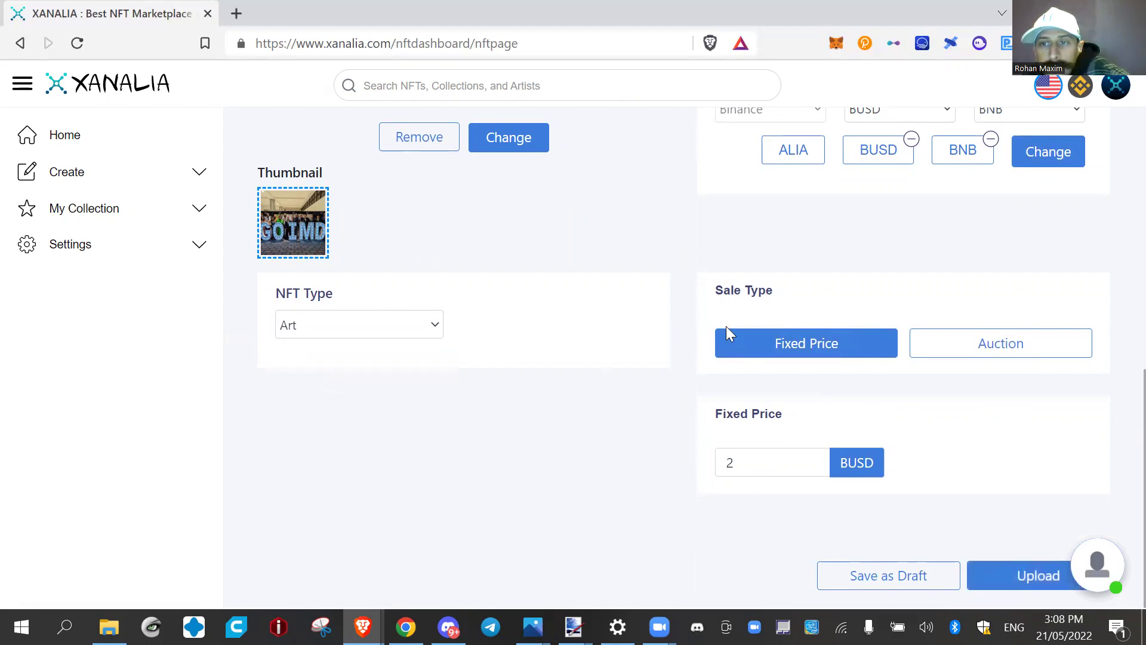
Step: Upload the NFT, review the estimated gas fee and confirm the transaction in the MetaMask wallet
click(1031, 575)
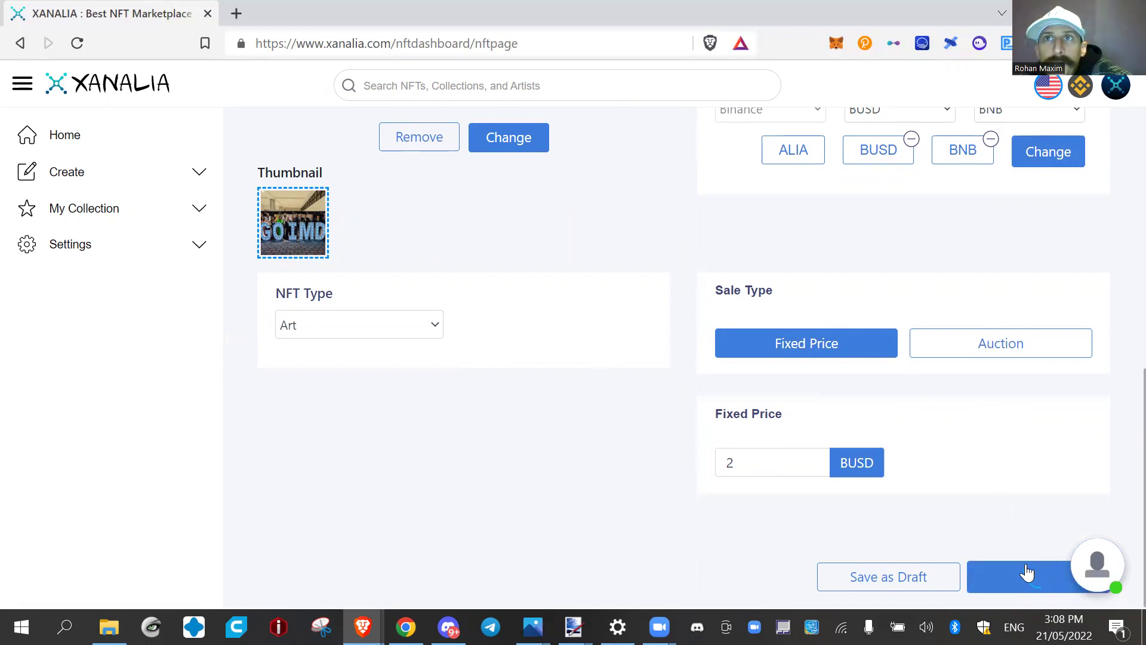
scroll(947, 461, up, 6)
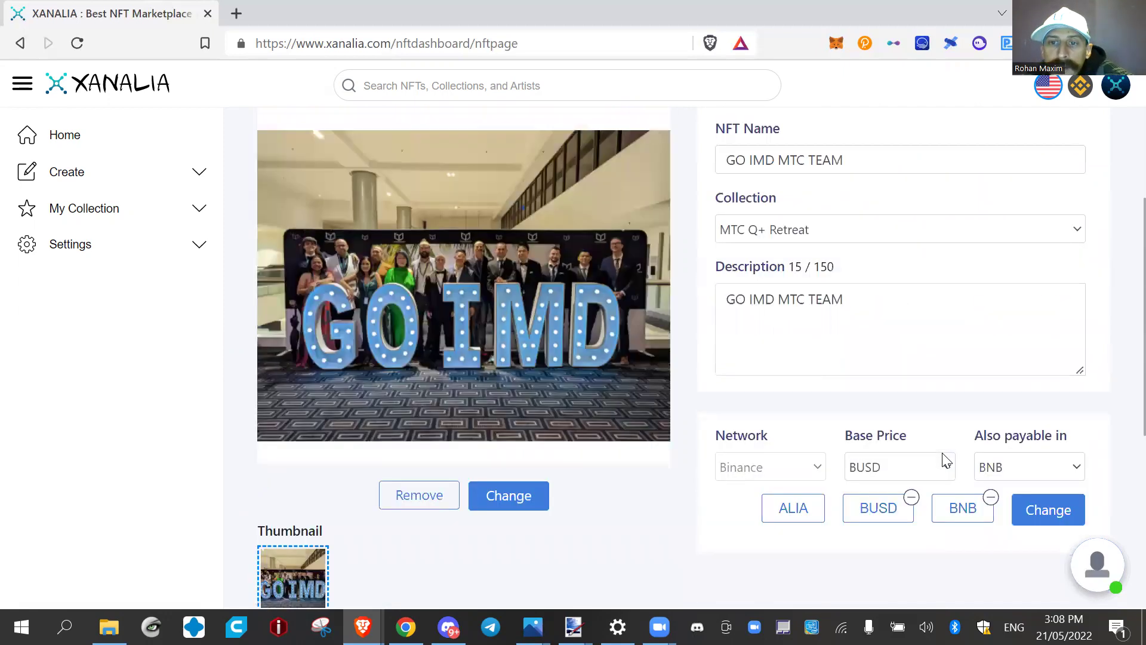
scroll(935, 452, up, 2)
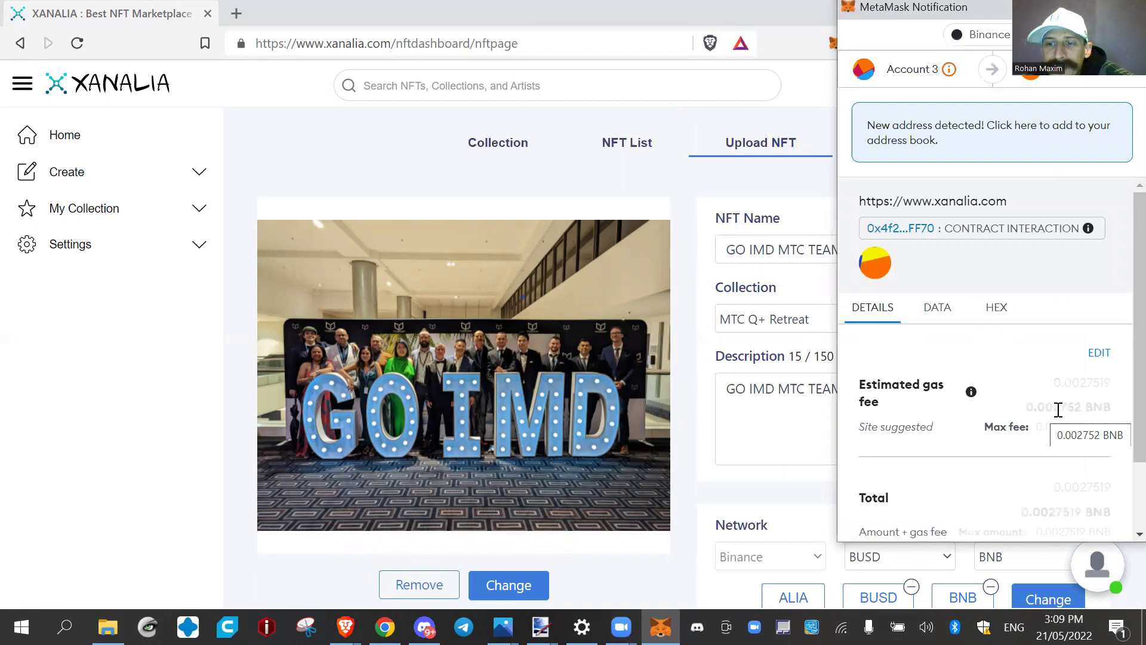
scroll(1056, 409, down, 2)
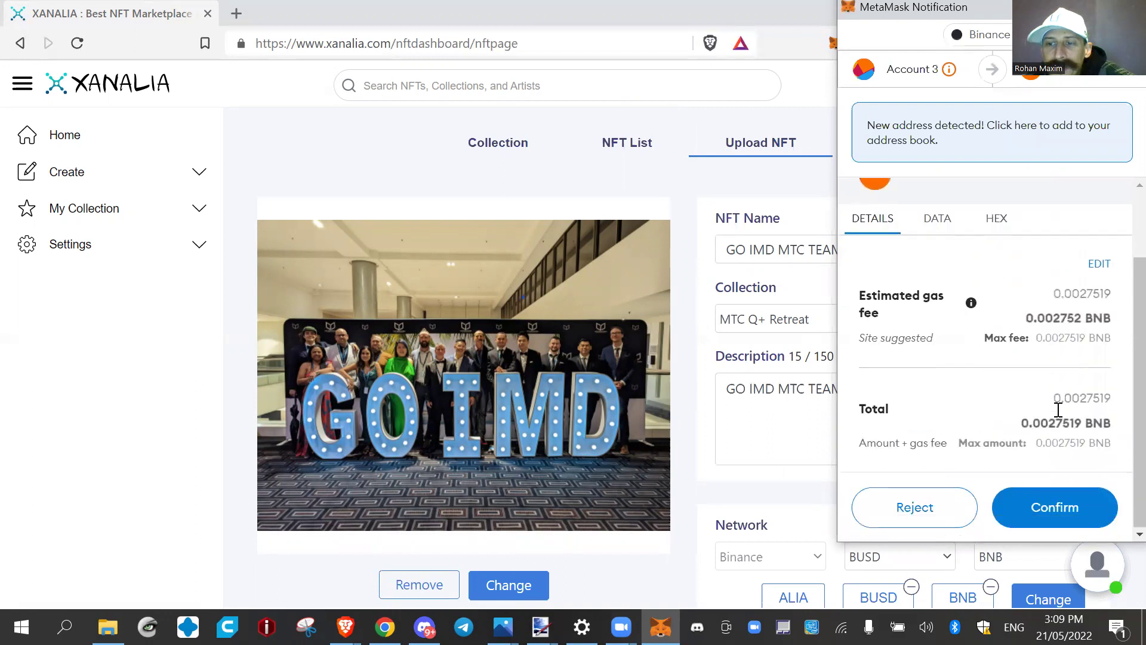
click(1047, 525)
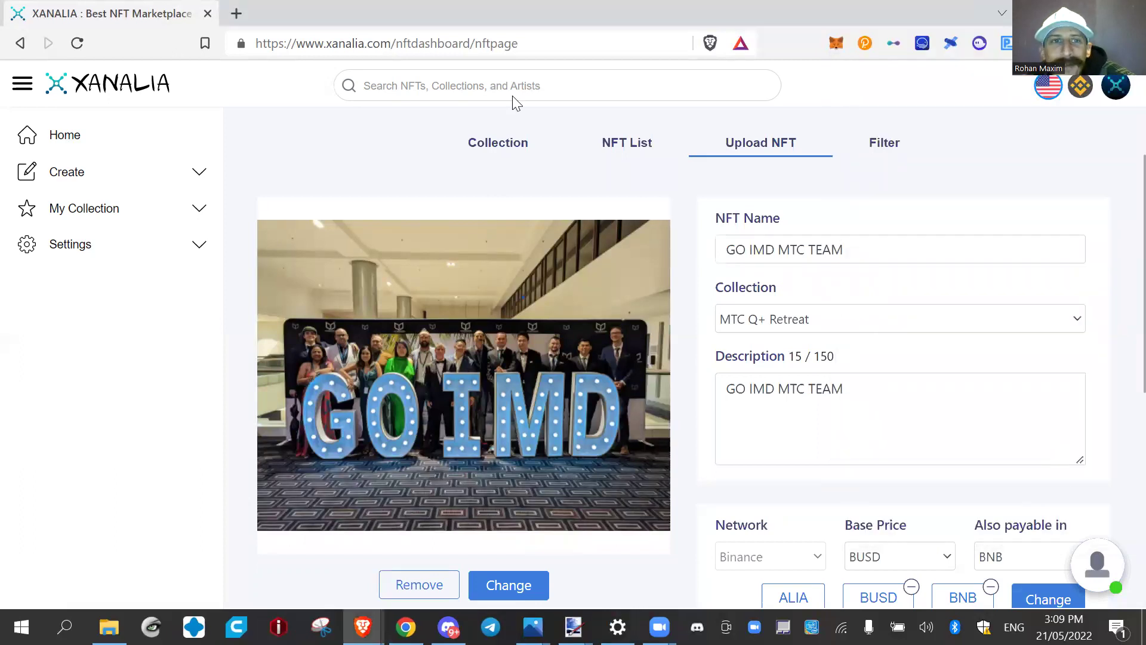
Step: Open CoinGecko in a new tab and bring up the price page for BNB
click(239, 17)
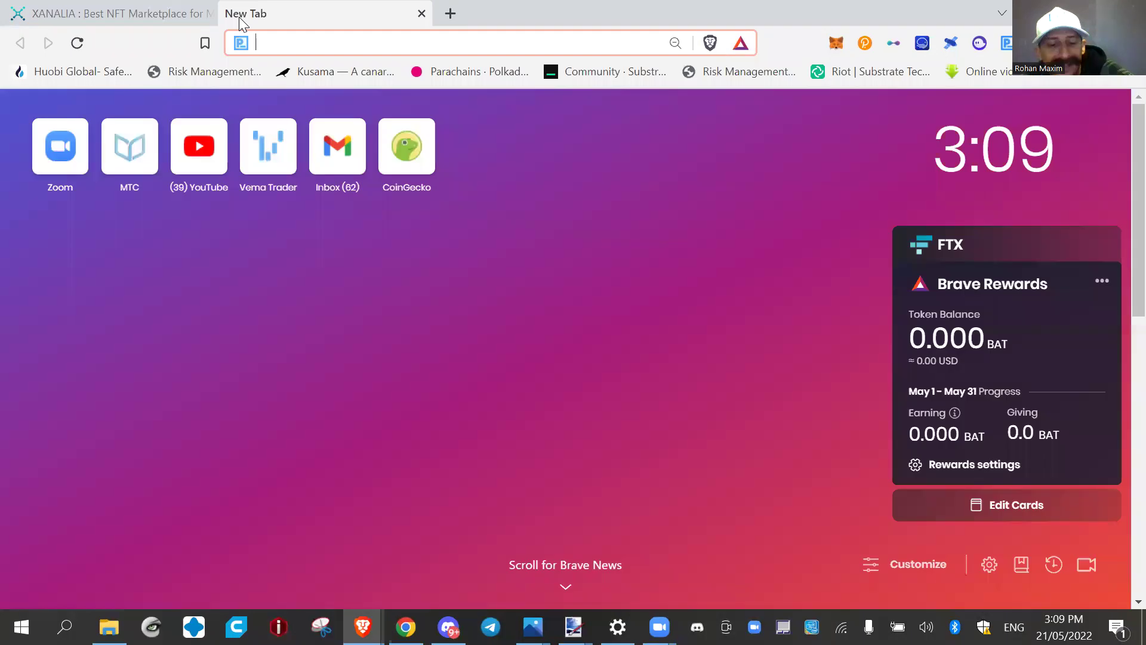
click(413, 149)
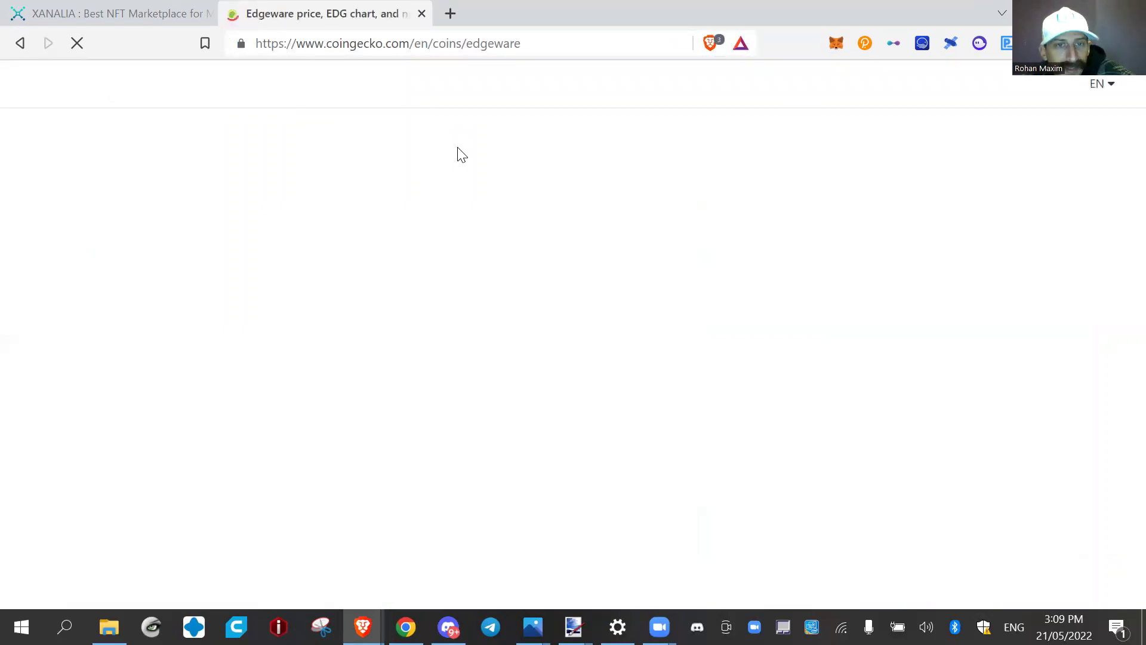
mouse_move(460, 157)
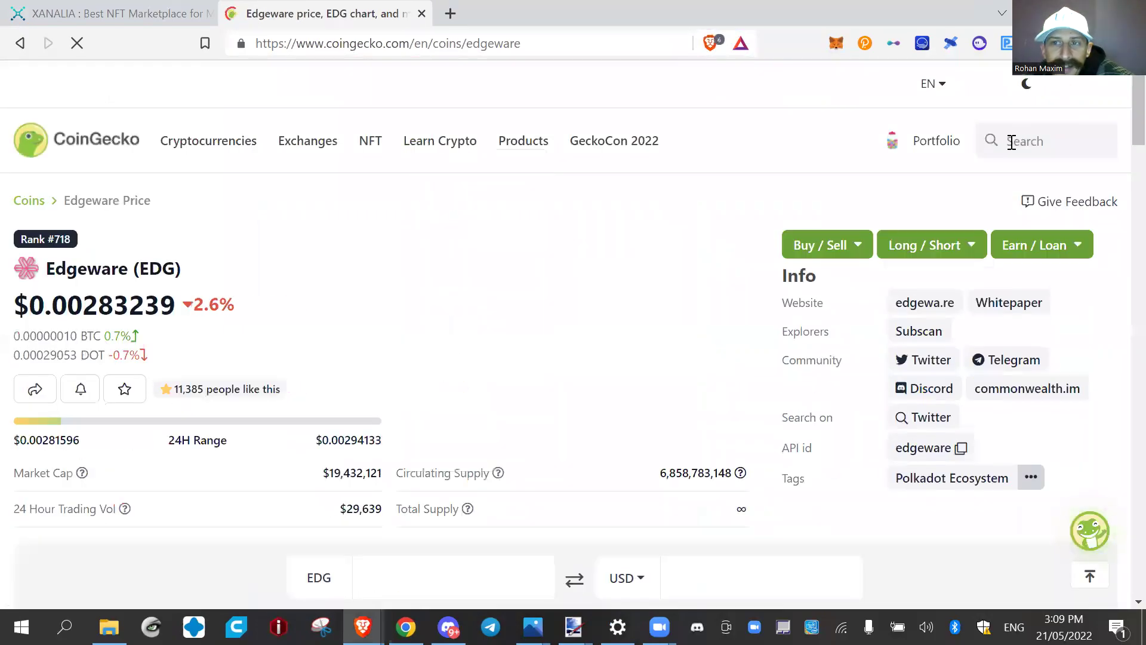
click(1022, 141)
text(BNB)
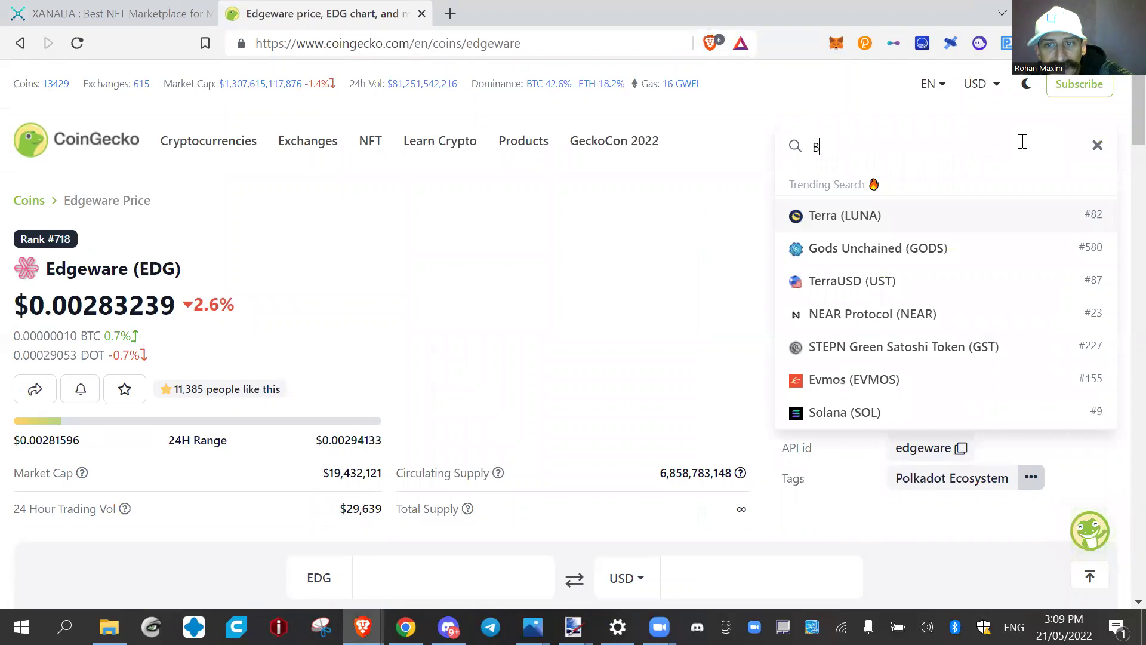
click(875, 223)
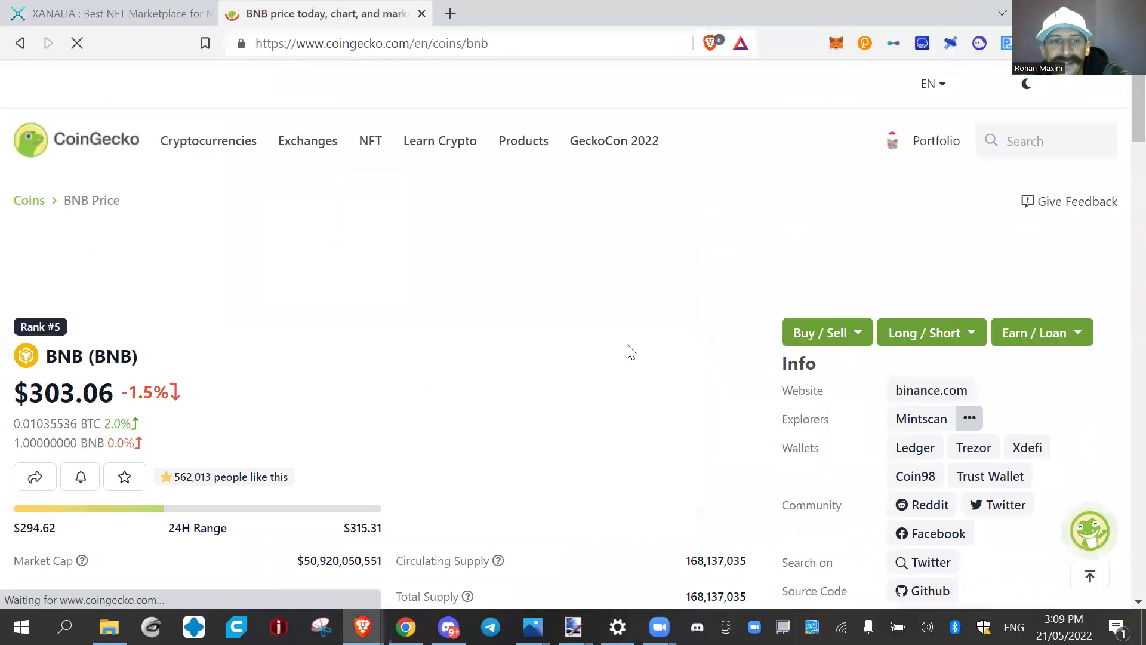
Step: Convert 0.002 BNB to USD with the converter on the coin's page
scroll(624, 349, down, 5)
scroll(621, 349, down, 8)
scroll(616, 351, up, 7)
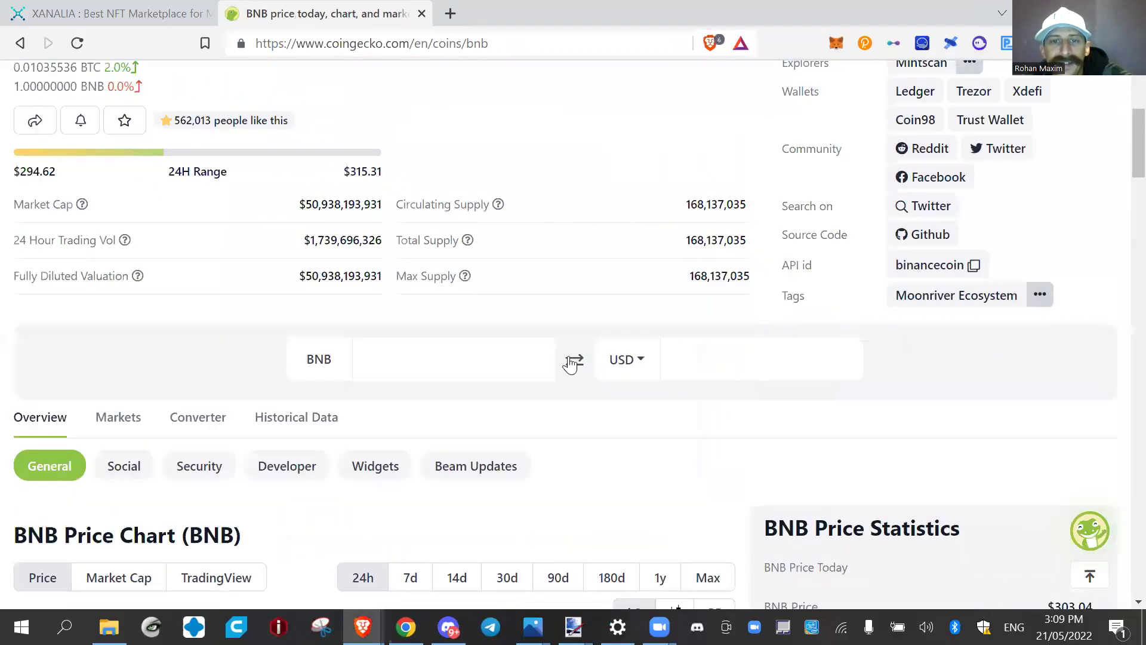
click(413, 363)
text(0)
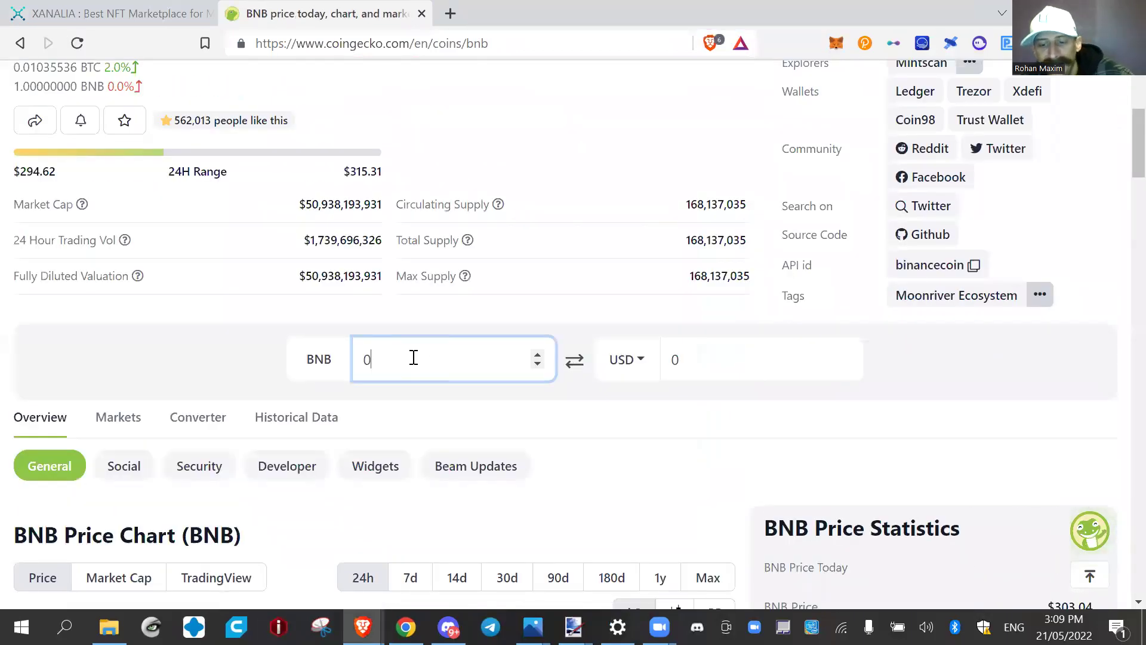
text(.002)
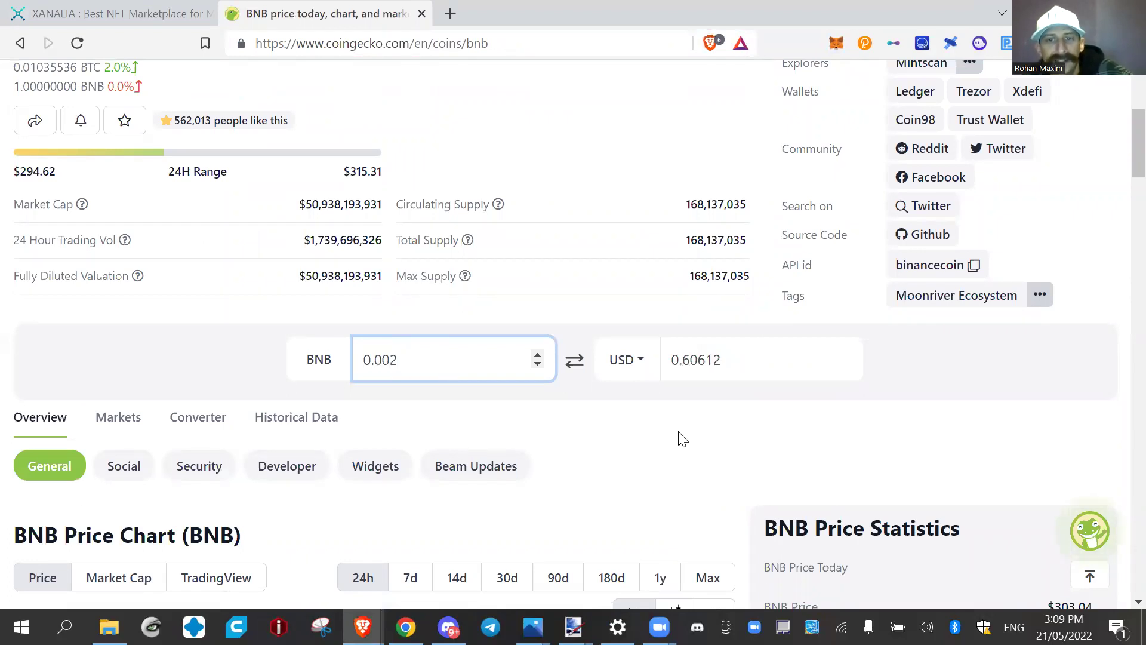
click(685, 413)
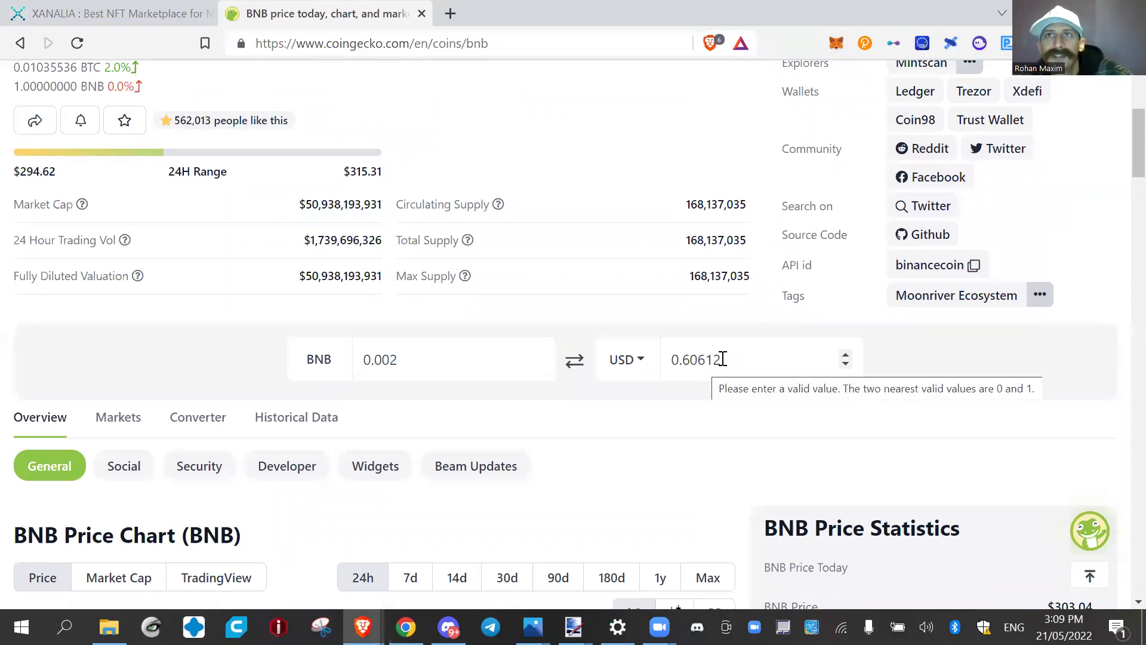
Step: Return to Xanalia and examine the list of created NFTs, including prices, currencies and the number of supply for each
click(113, 13)
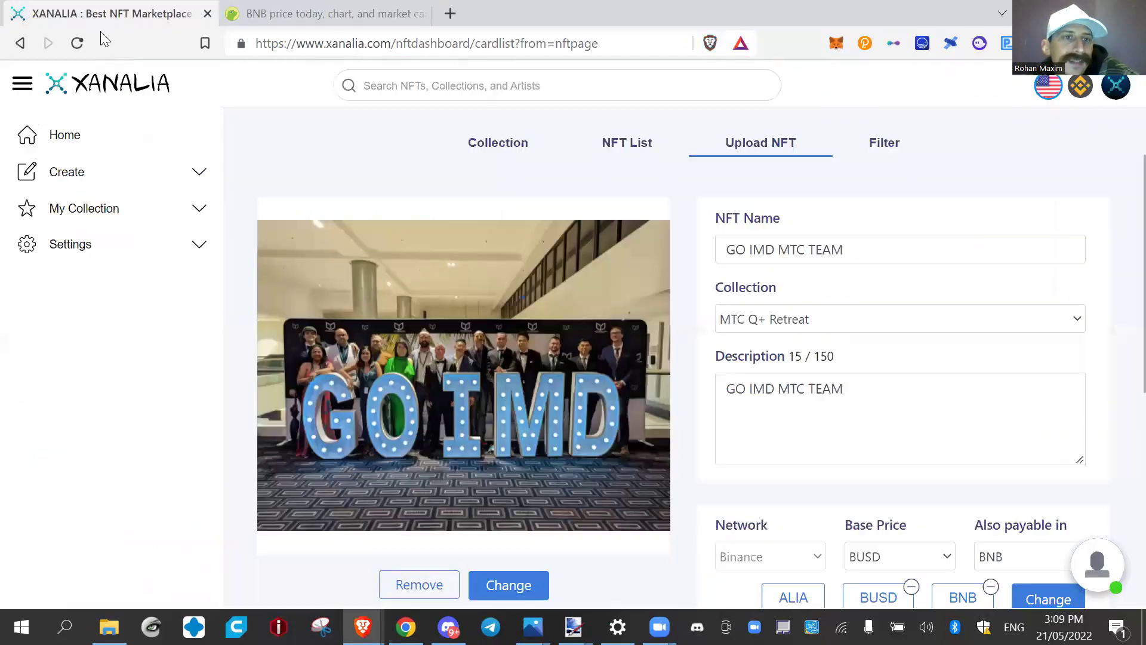
scroll(555, 308, down, 6)
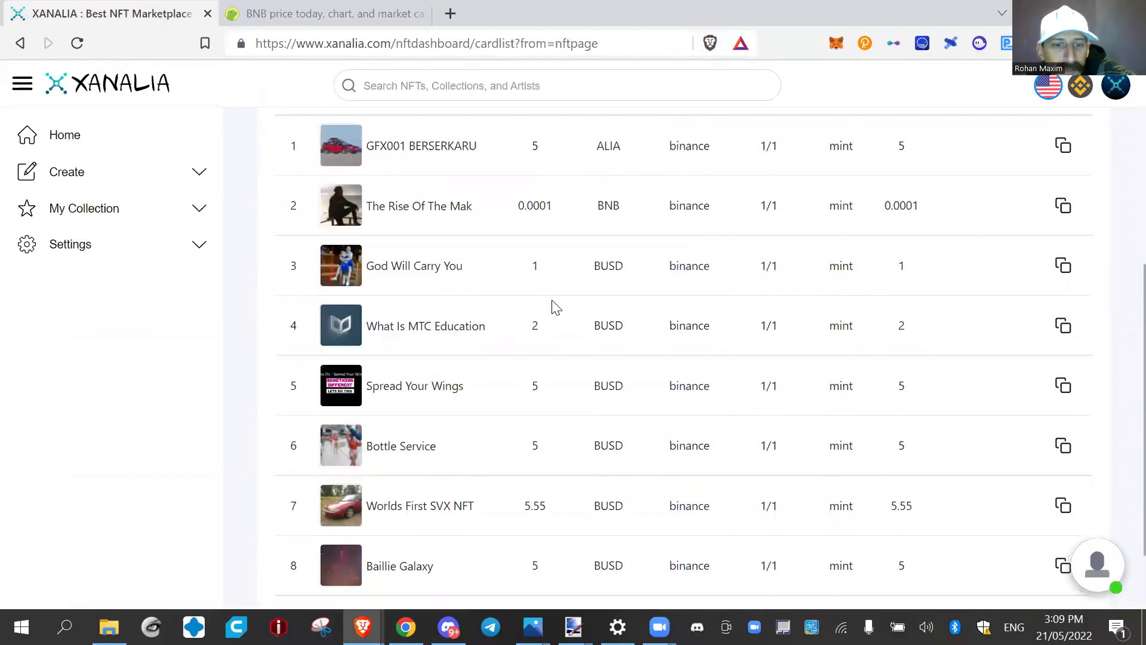
scroll(584, 400, up, 3)
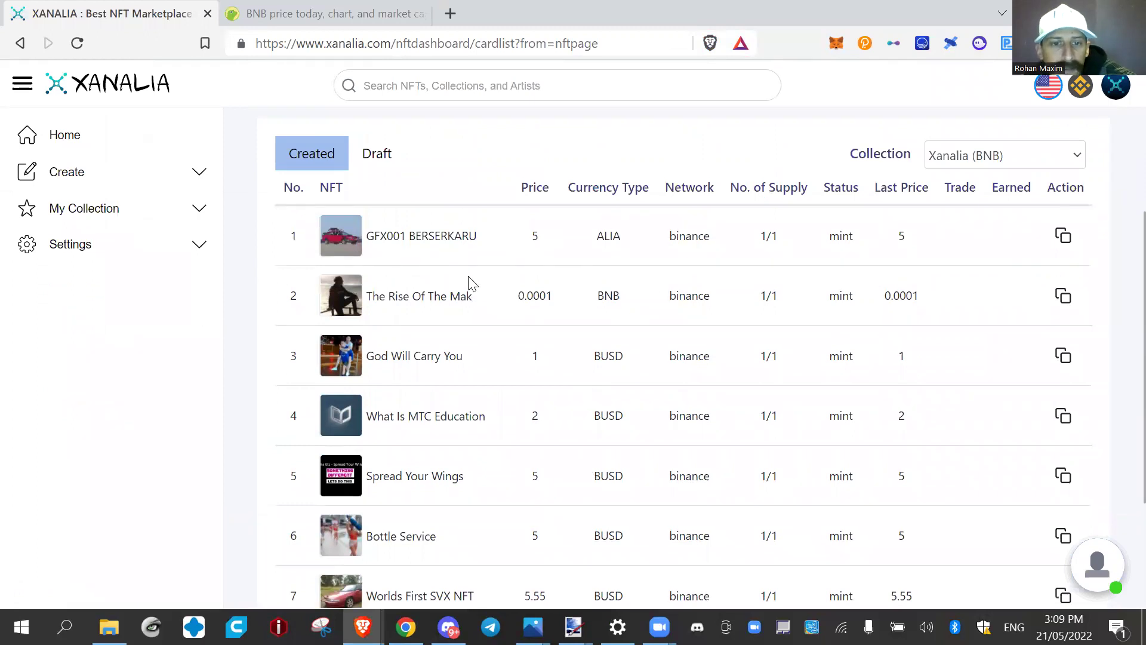
scroll(468, 284, down, 2)
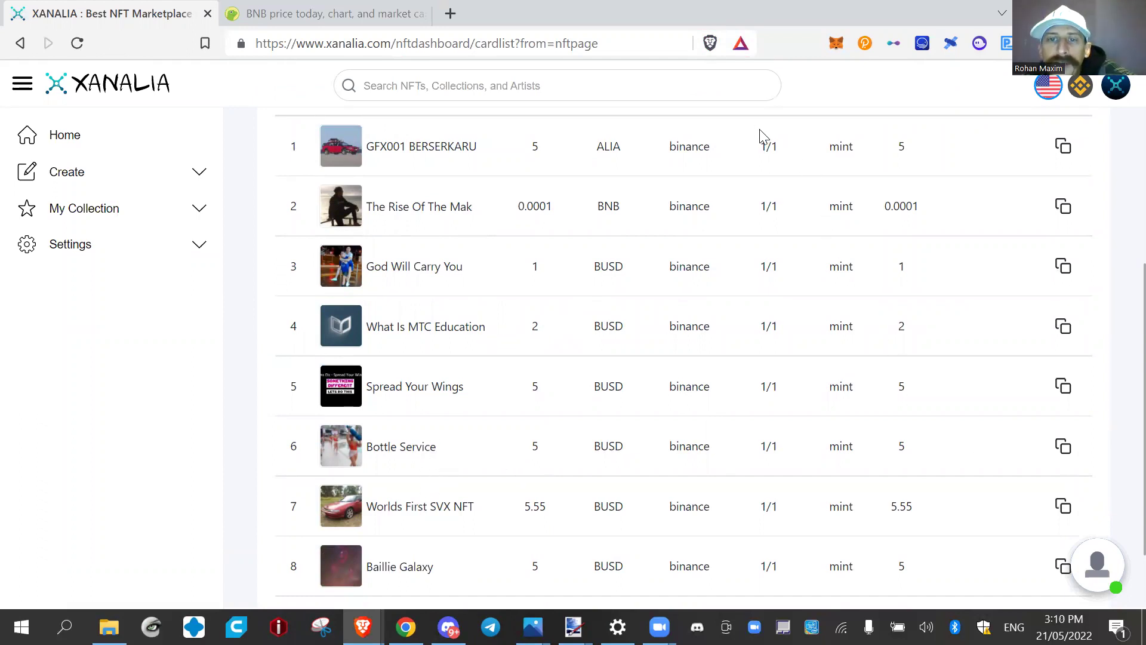
scroll(770, 150, up, 2)
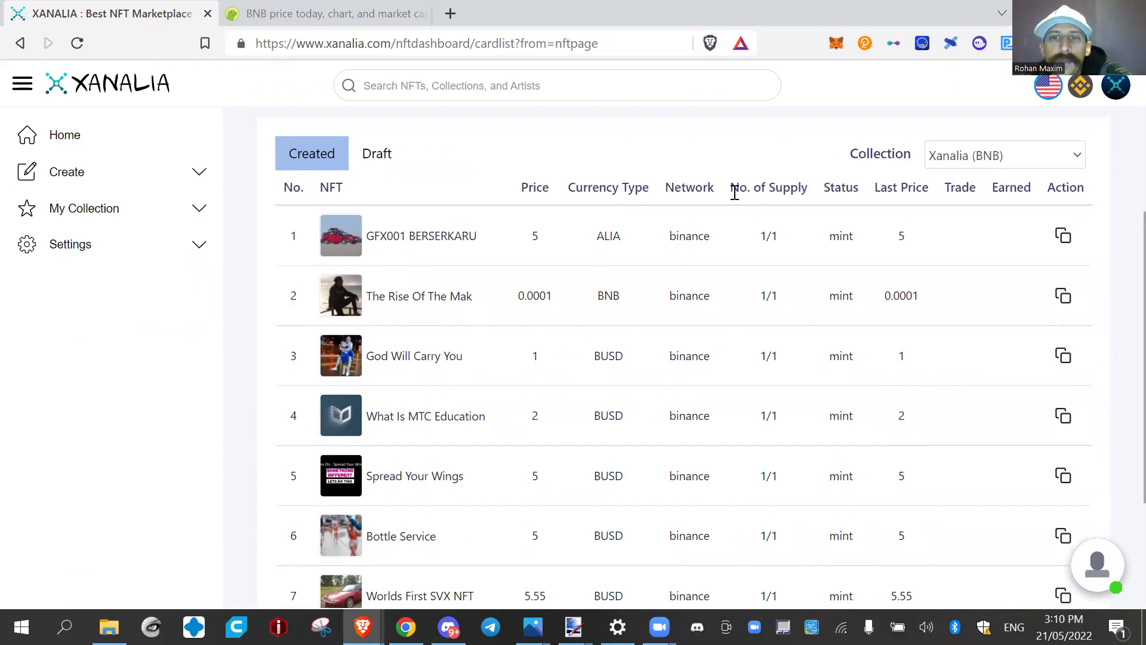
drag(735, 188, 784, 237)
click(788, 237)
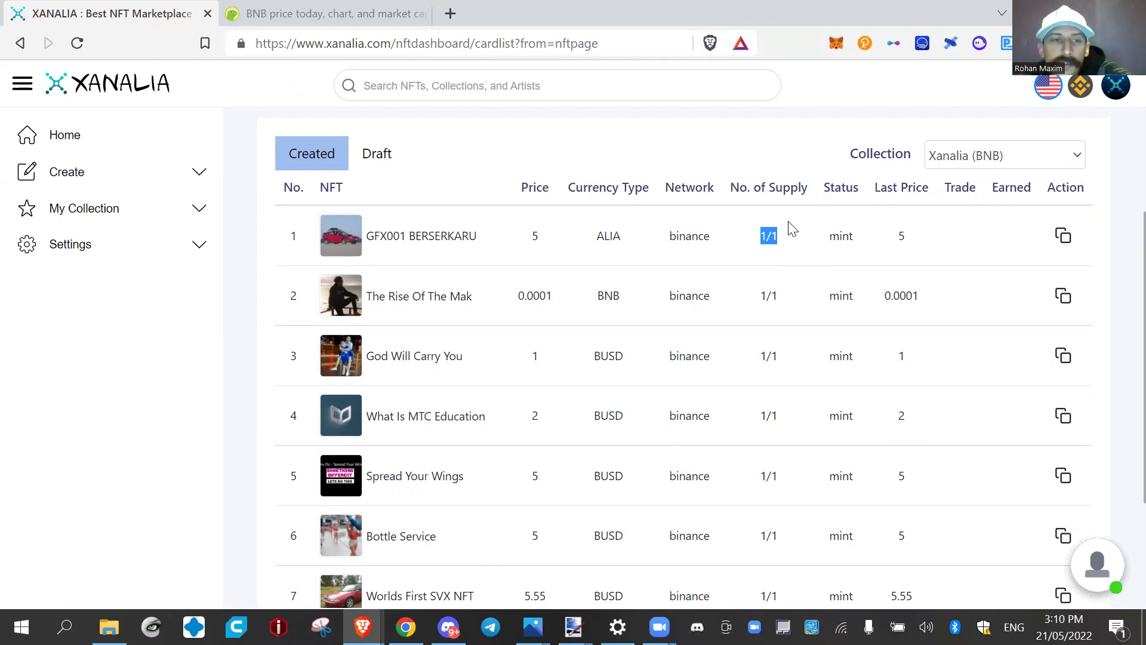
scroll(1083, 158, down, 1)
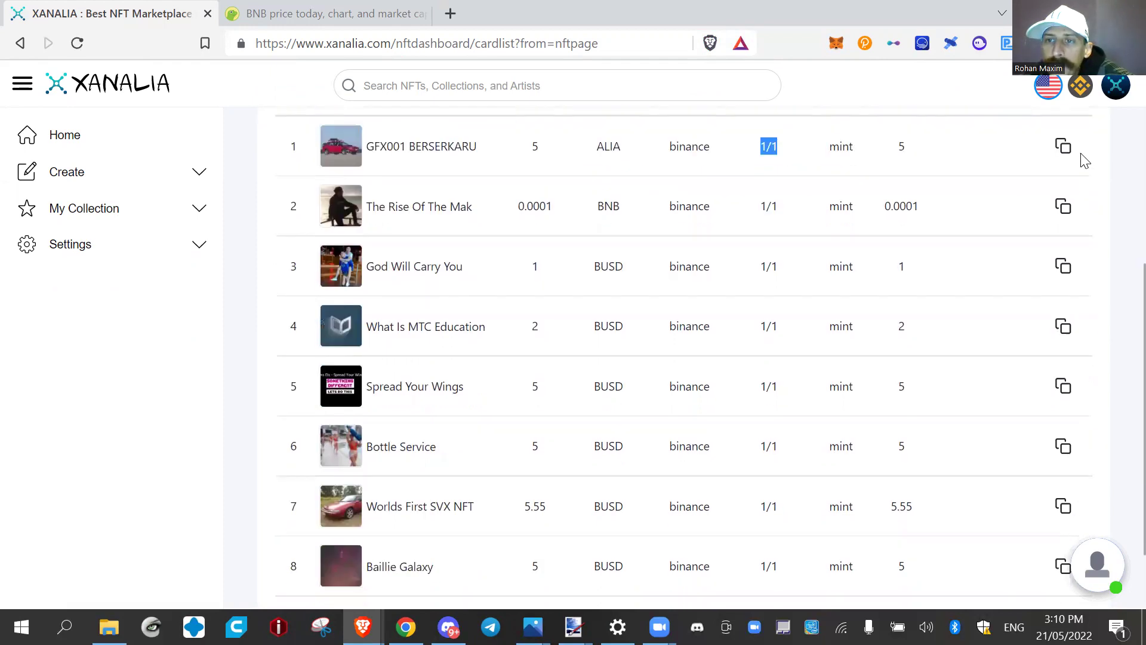
scroll(1099, 210, up, 1)
click(989, 238)
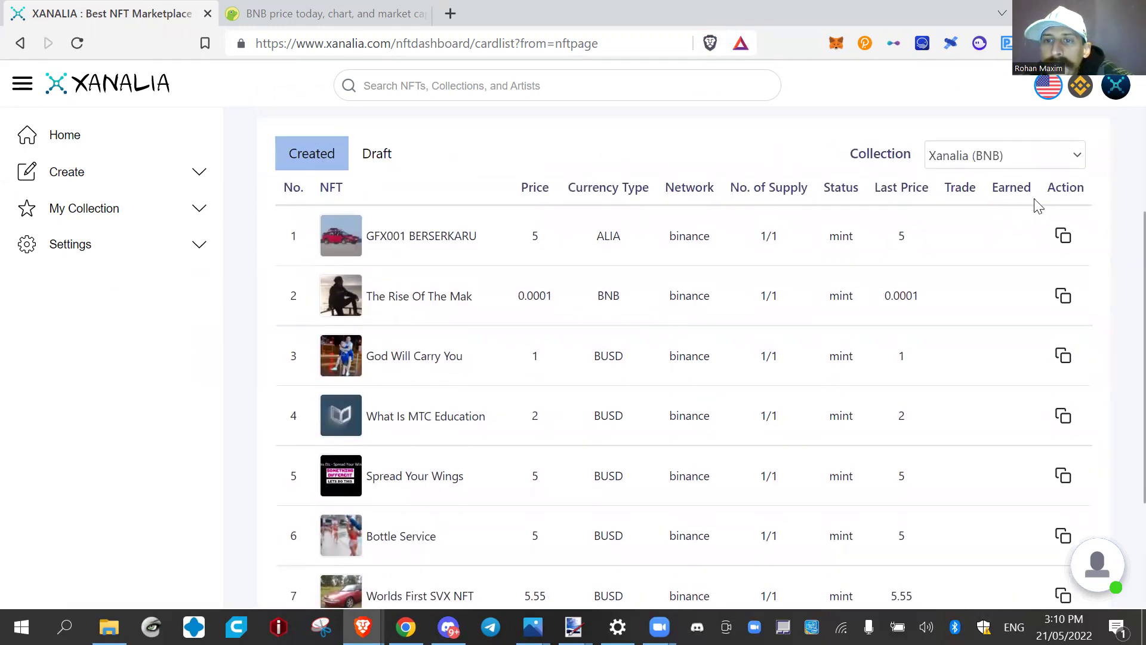
Step: Filter the created NFTs by the MTC Q+ Retreat collection and open the GO IMD MTC TEAM NFT
click(1077, 157)
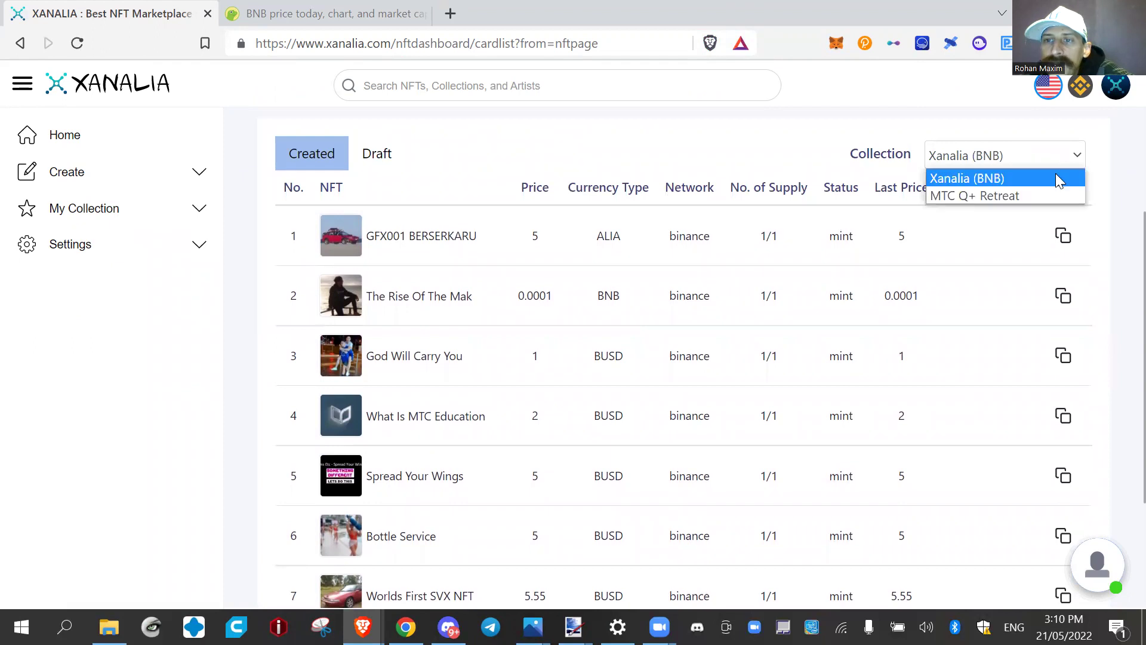
click(955, 194)
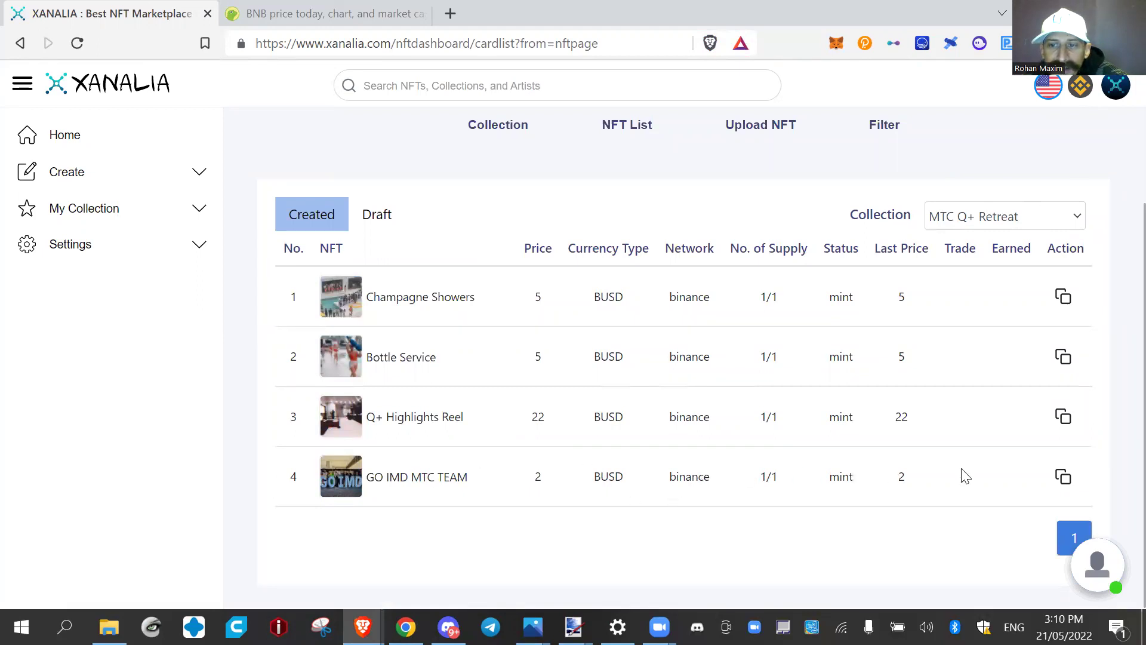
click(336, 479)
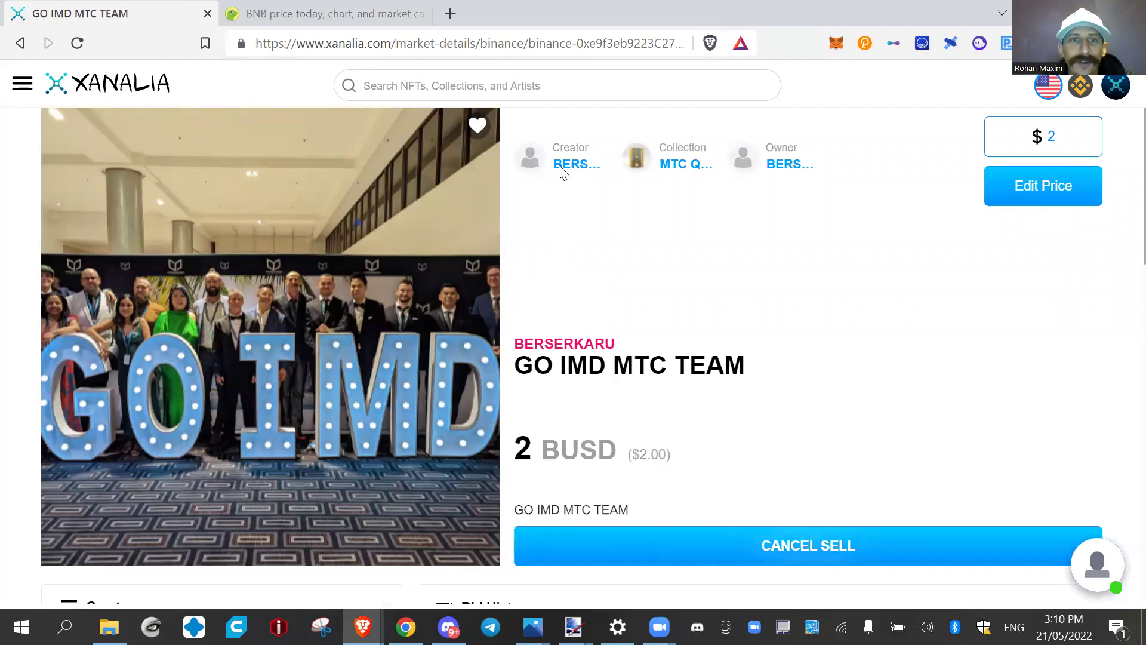
Step: Copy the web address of the GO IMD MTC TEAM NFT's page
click(529, 46)
right_click(529, 45)
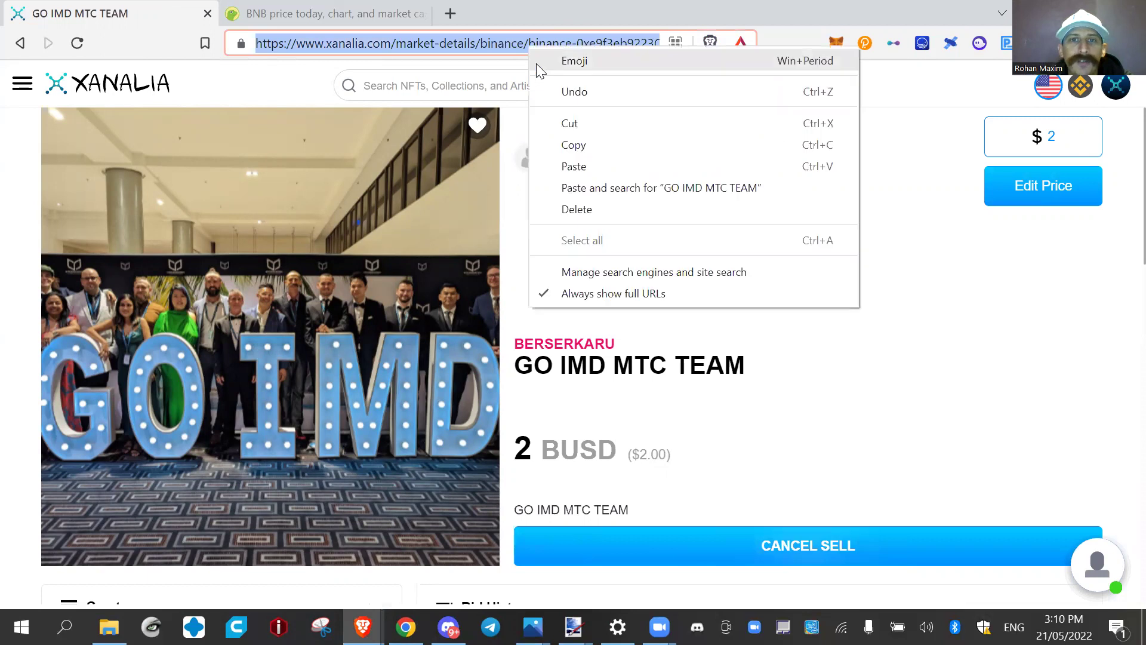
click(597, 149)
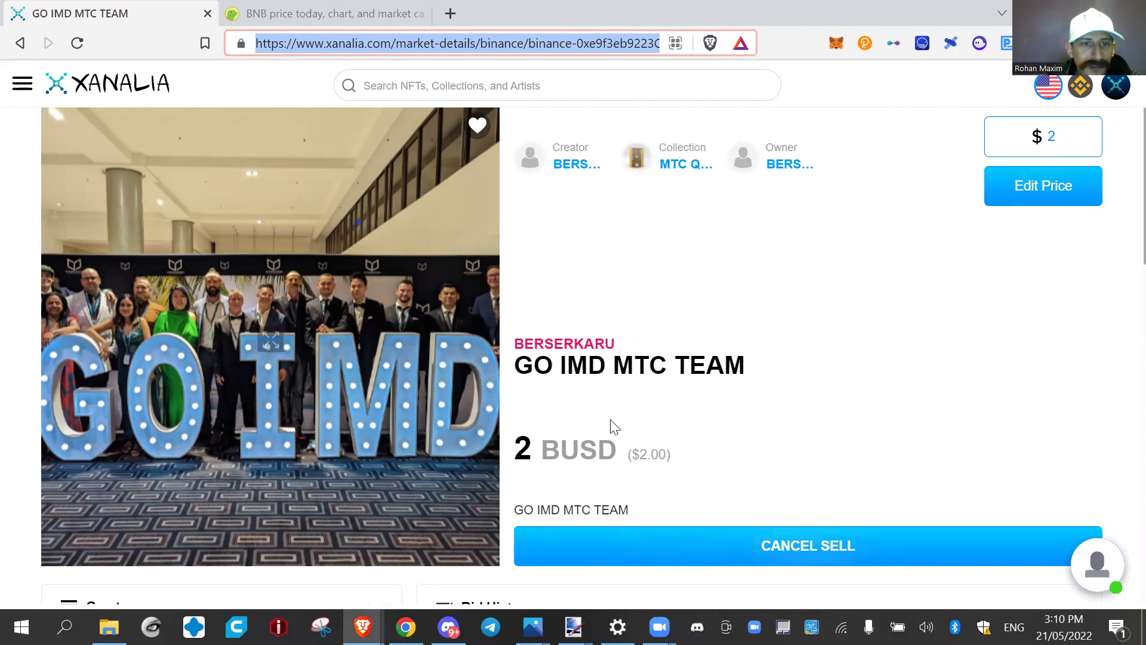
Step: Review the NFT's contract details, offers and trading history sections, and close the CoinGecko page
scroll(696, 404, down, 2)
scroll(696, 404, down, 5)
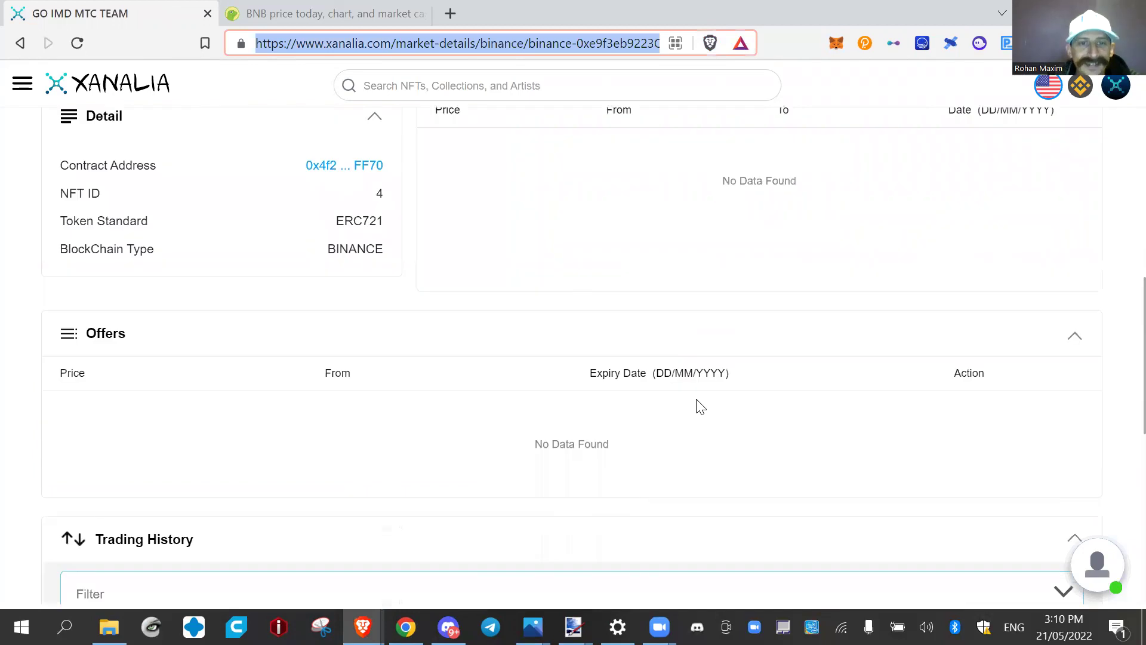
scroll(696, 404, up, 7)
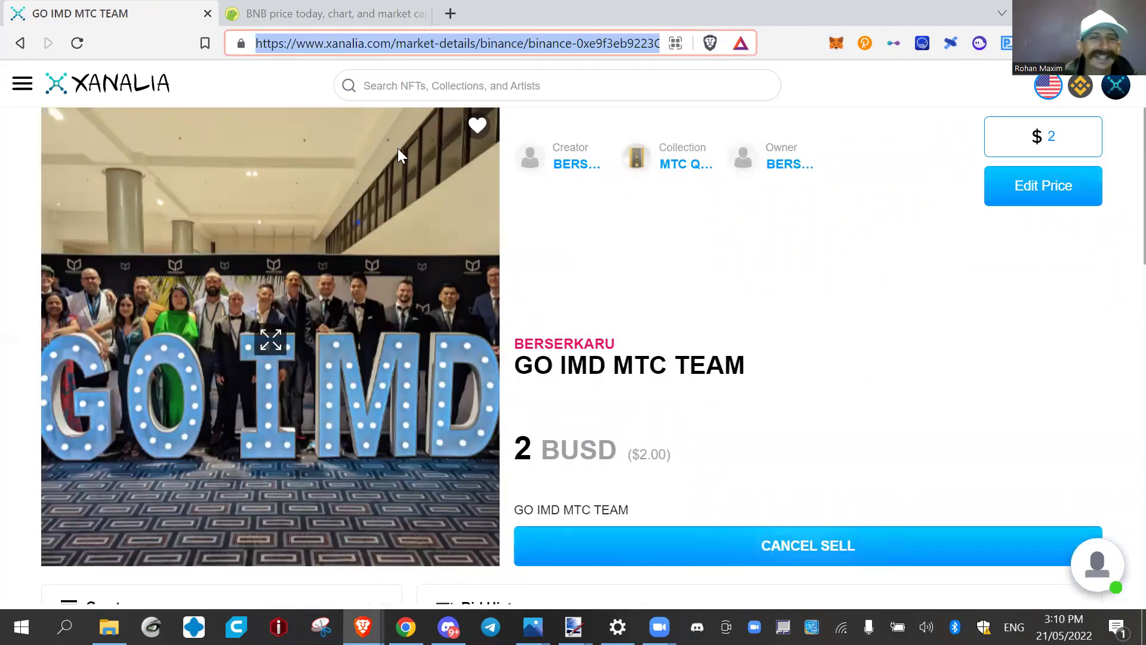
click(345, 20)
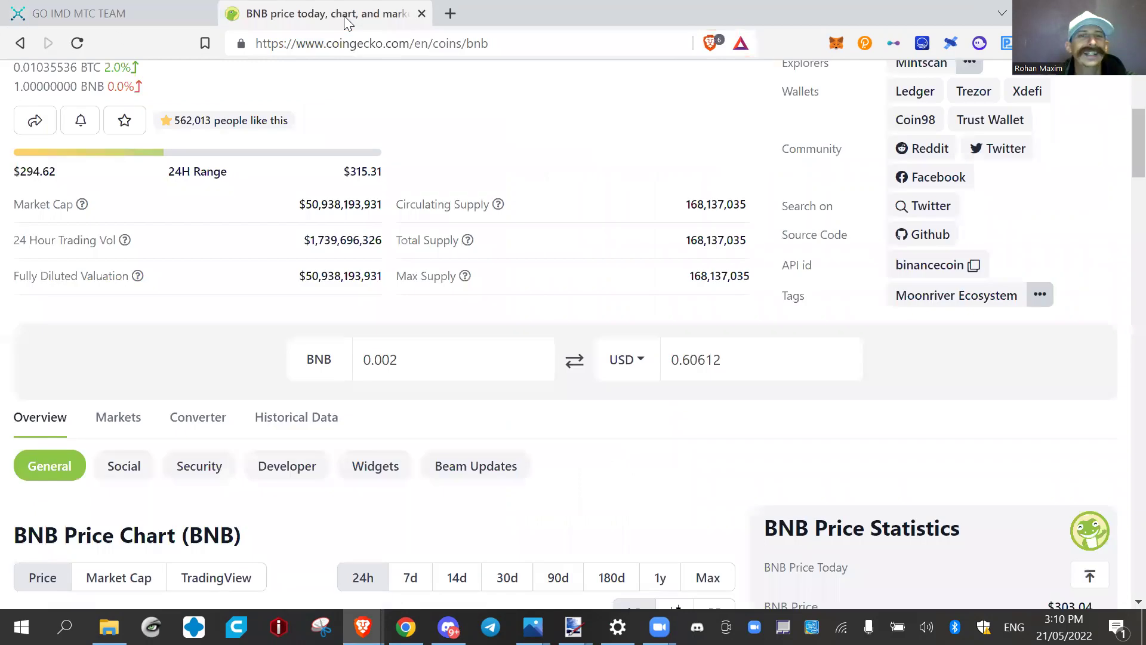
click(422, 14)
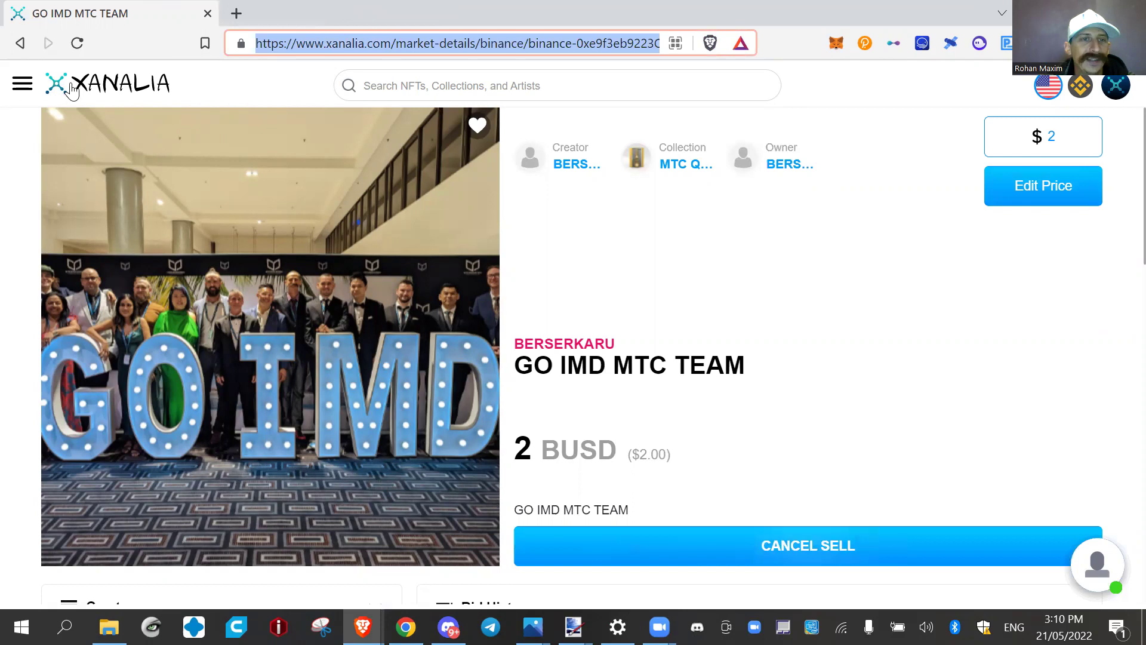
Step: Expand Xanalia's site navigation and look through its entries, including the community links
click(23, 84)
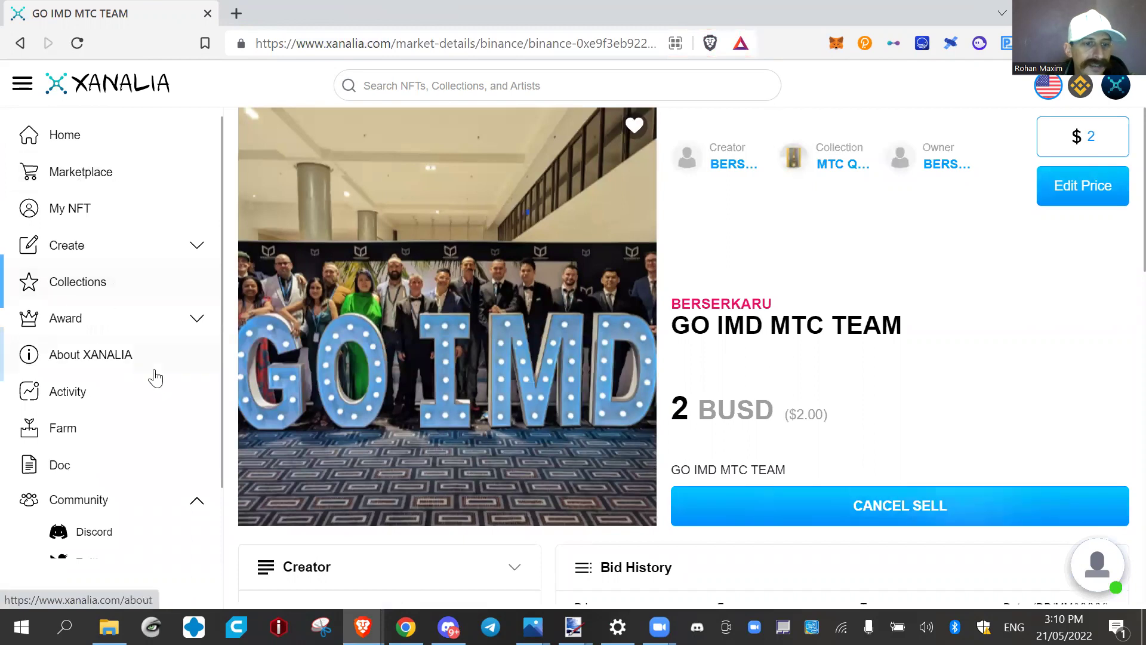
scroll(151, 409, down, 2)
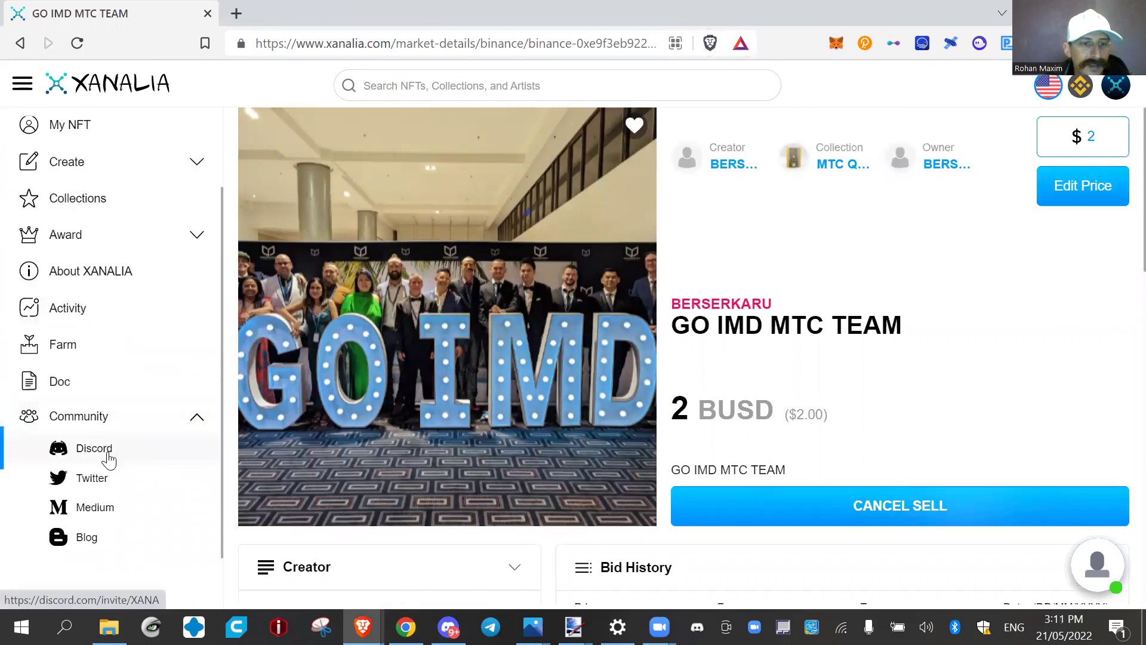
scroll(179, 349, up, 2)
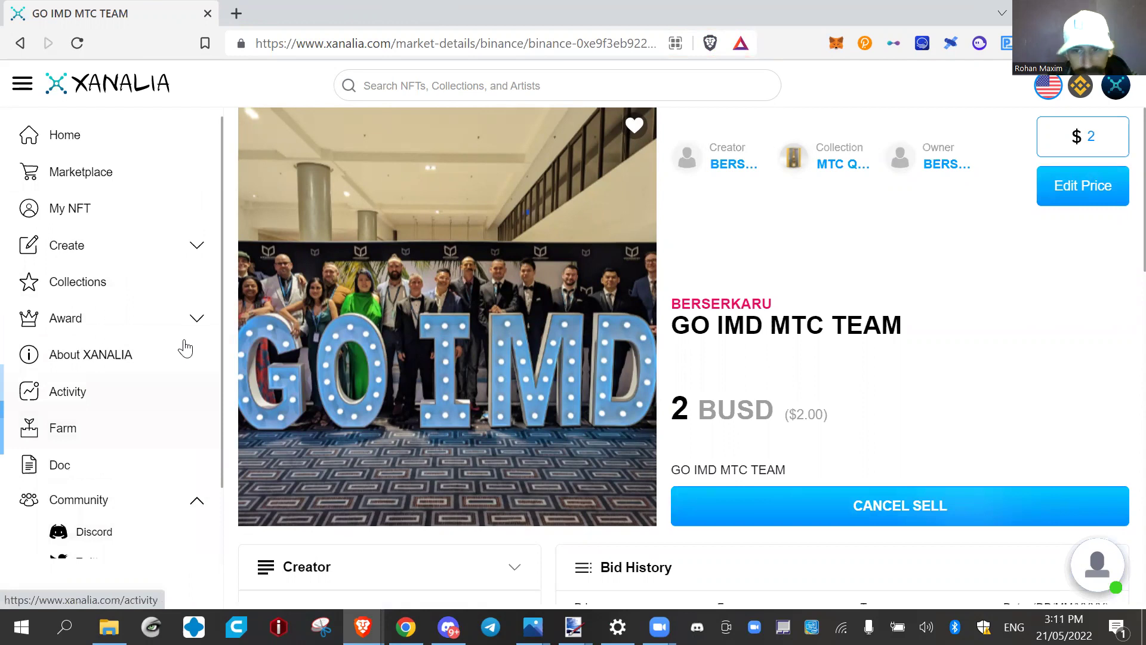
Step: Open the Xanalia support chat, read through the past conversation about NFT supply, and close the chat
click(1097, 564)
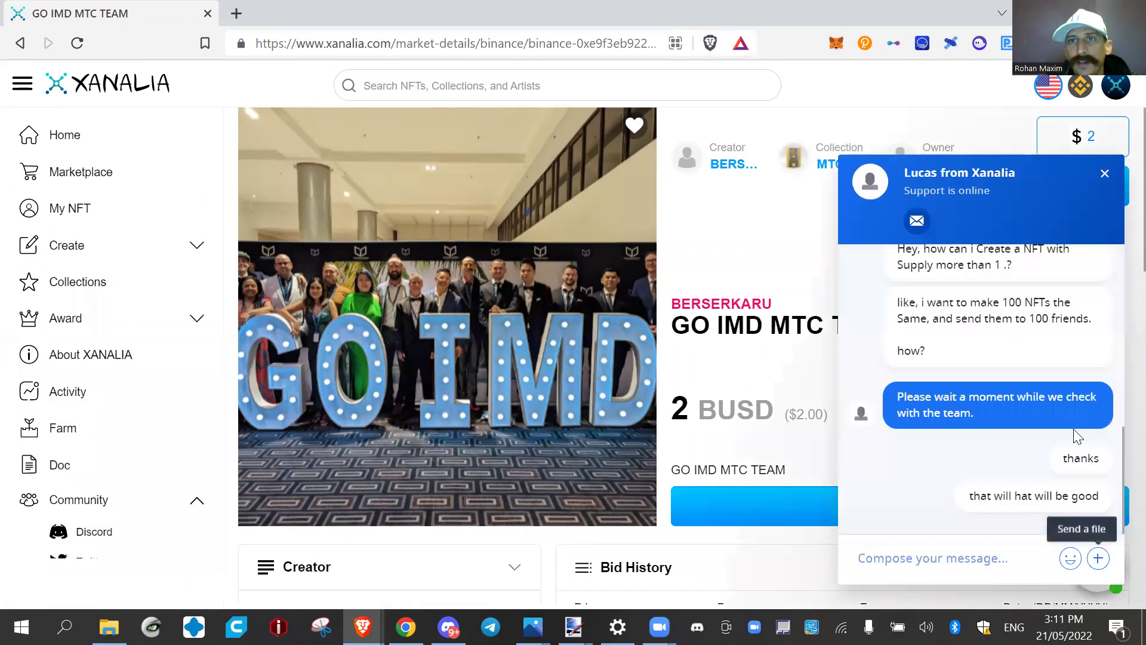
scroll(1039, 372, up, 3)
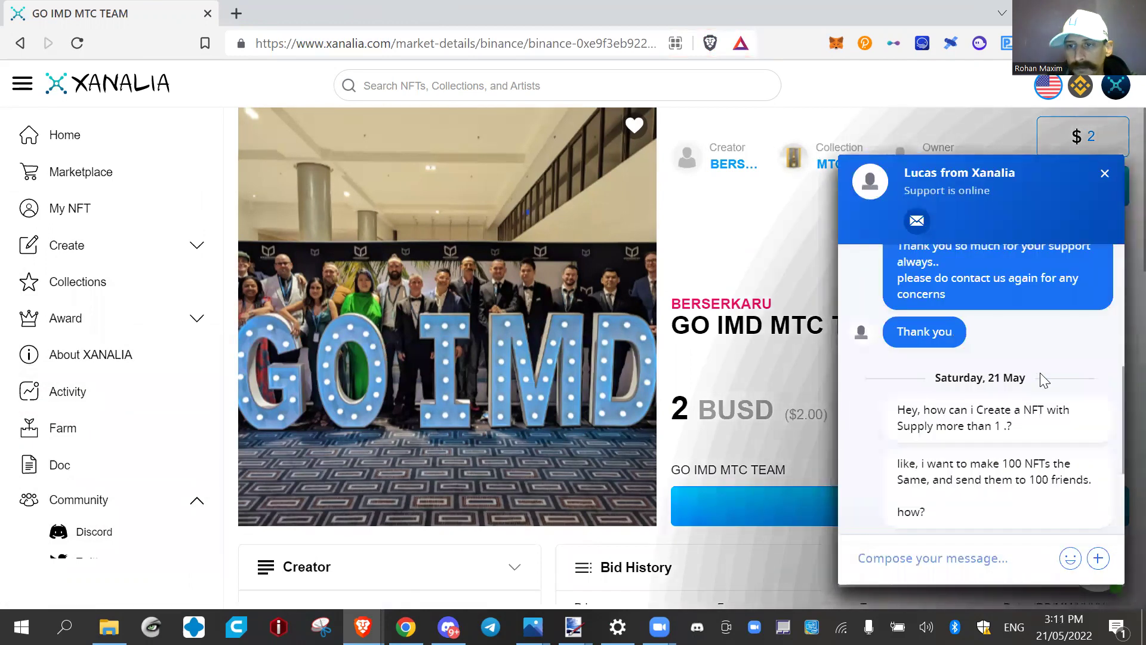
scroll(1040, 378, up, 3)
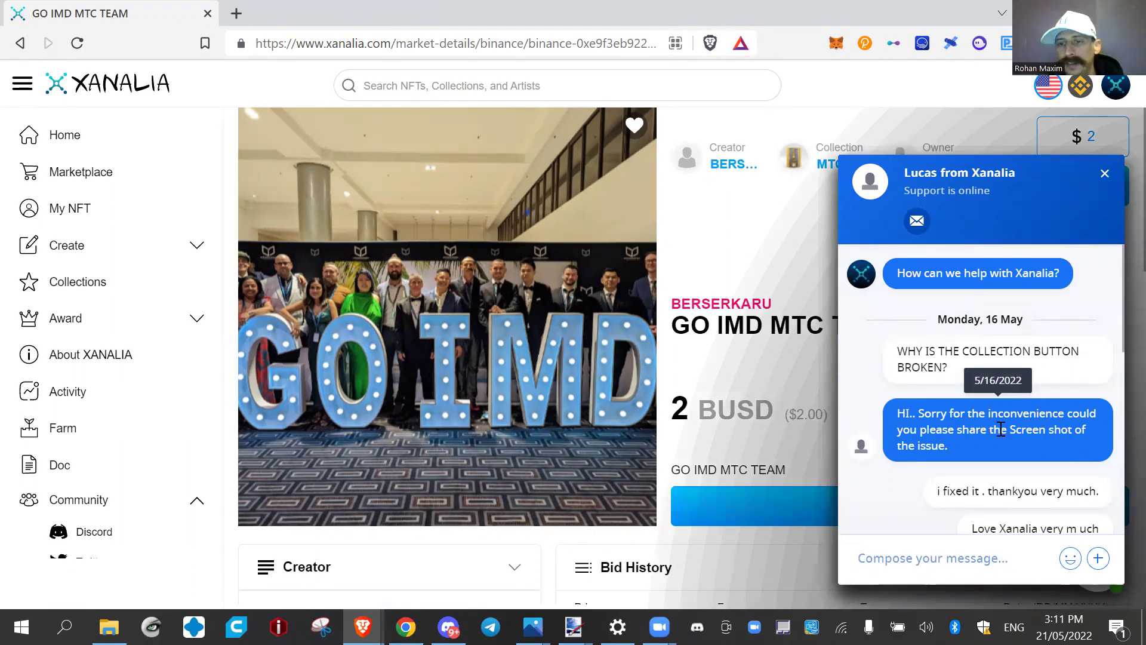
scroll(1028, 418, down, 3)
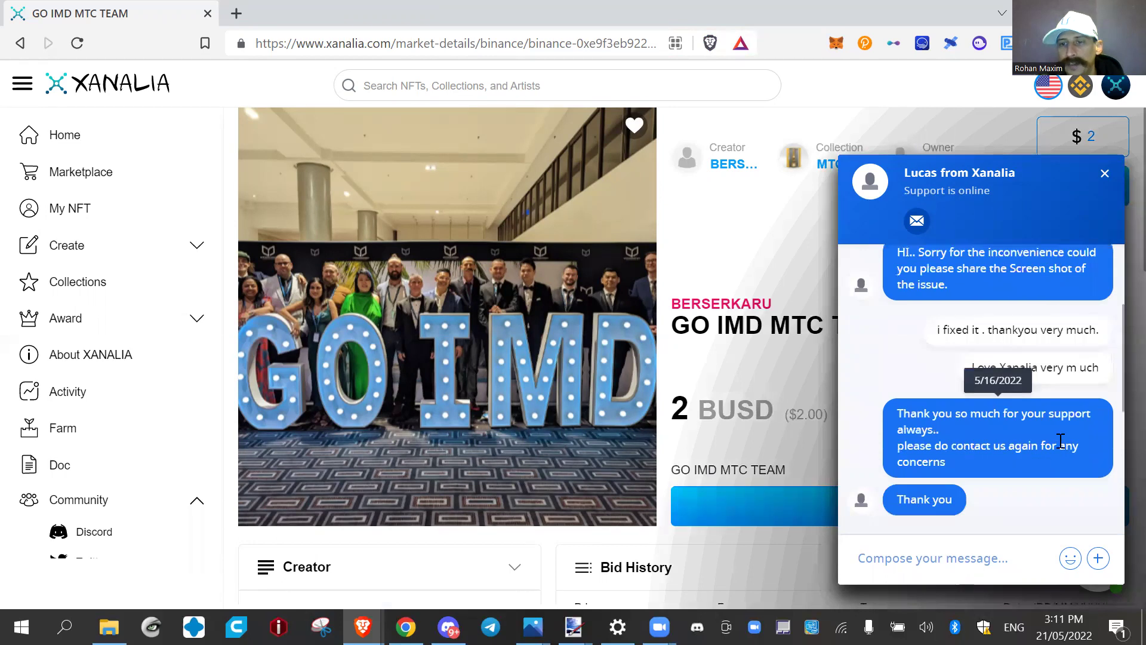
scroll(933, 384, down, 3)
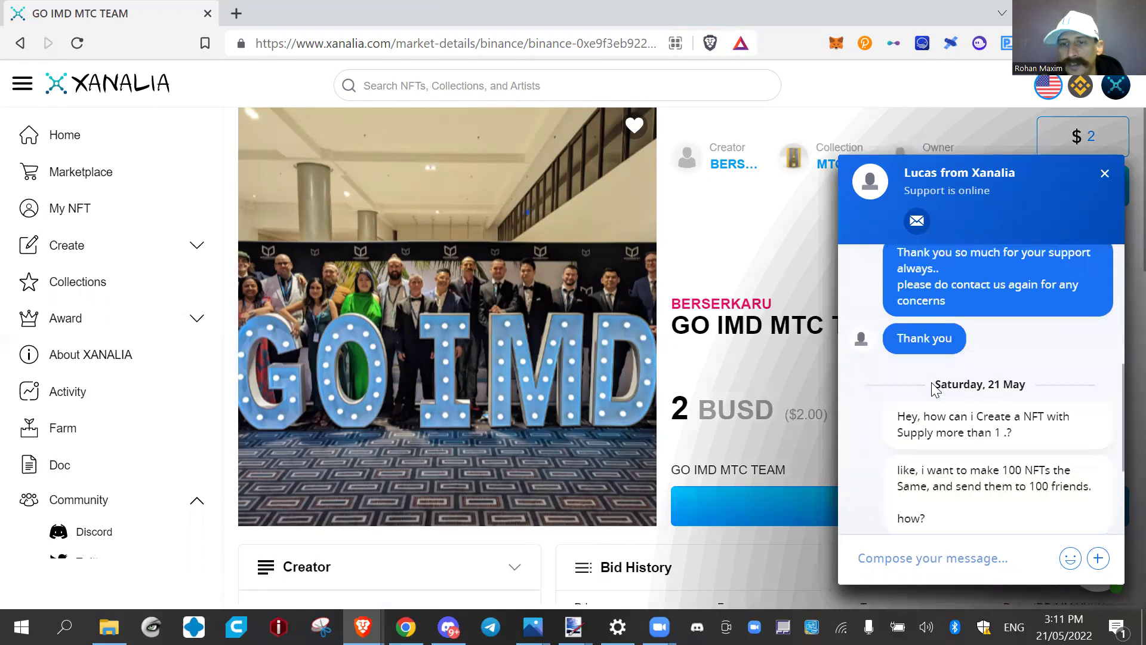
scroll(1016, 351, down, 3)
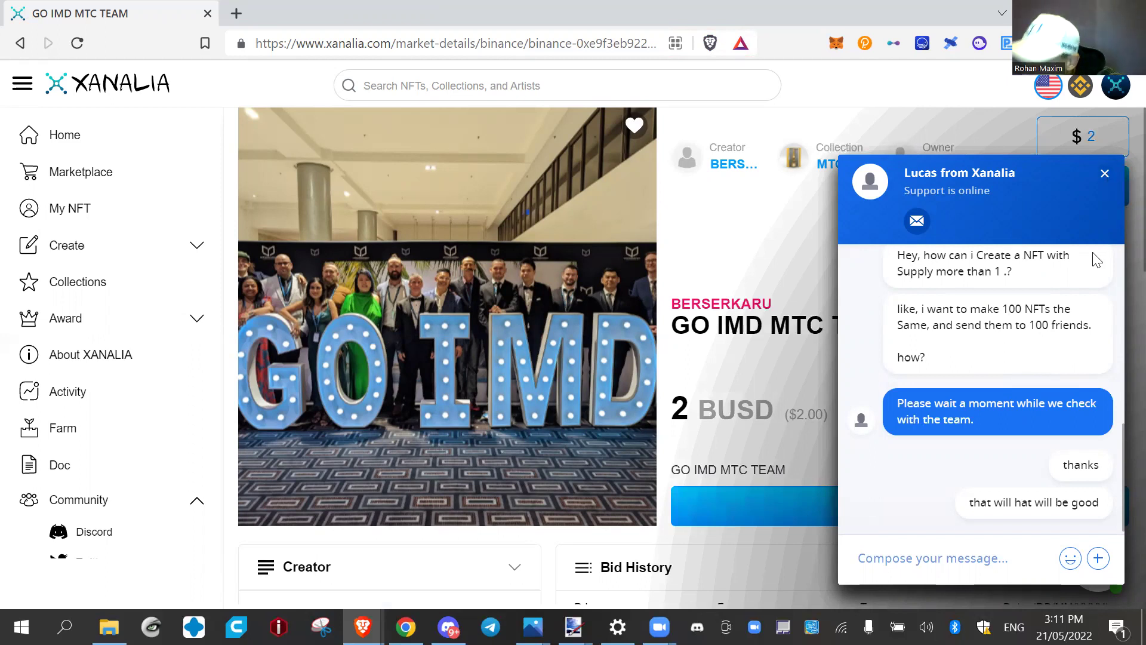
click(1105, 174)
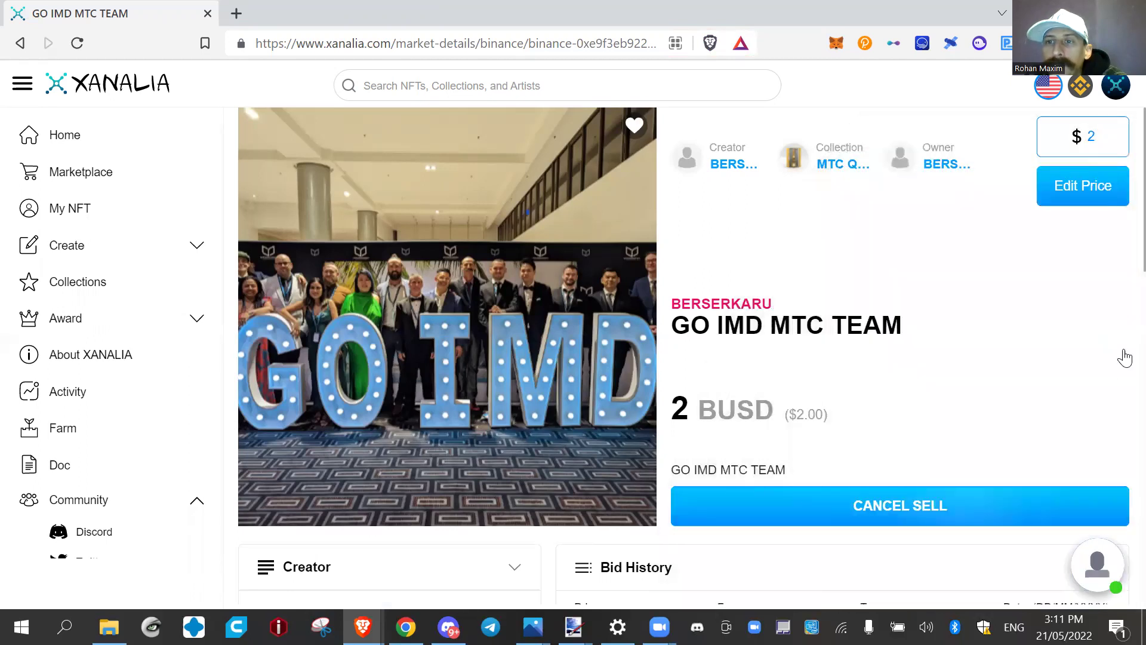